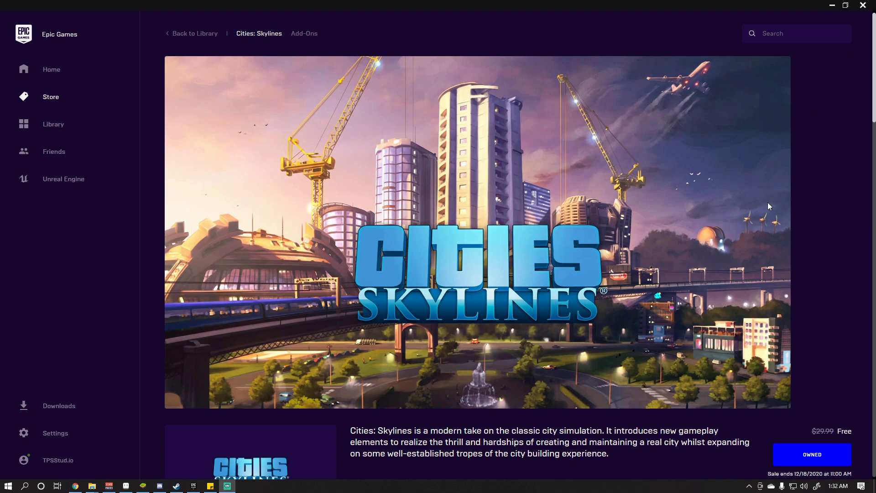
# Switch to Chrome, look over the Cities: Skylines Steam store page and open the game's Workshop in a new tab
pyautogui.click(831, 5)
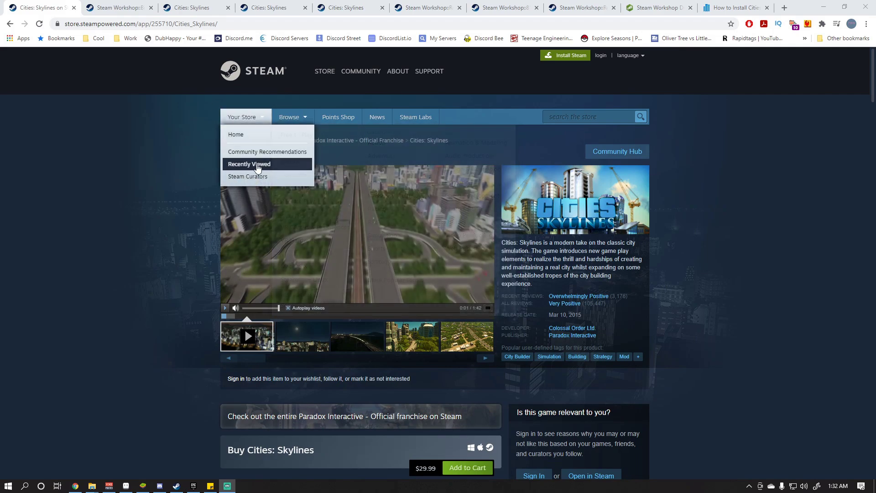
pyautogui.doubleClick(239, 154)
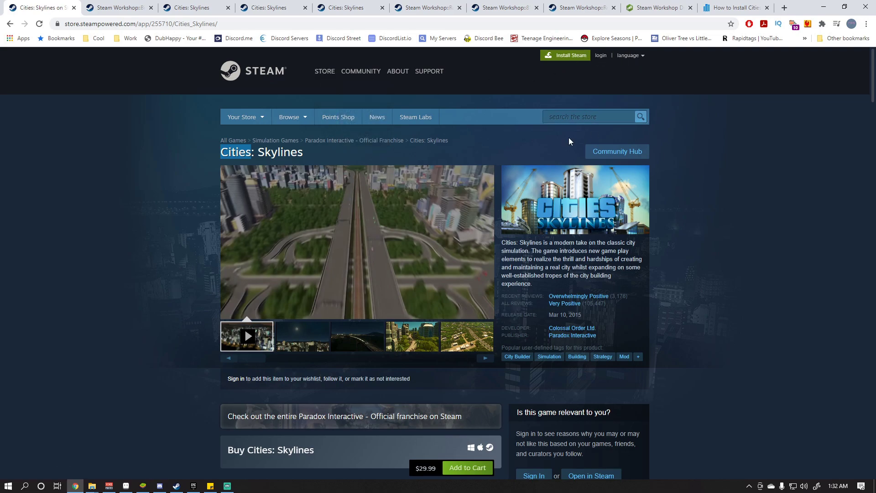
pyautogui.moveTo(318, 222)
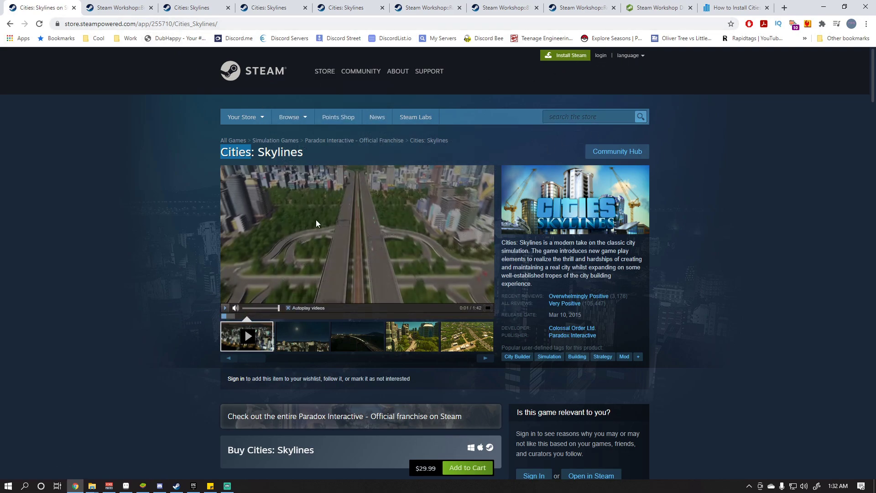
pyautogui.doubleClick(280, 152)
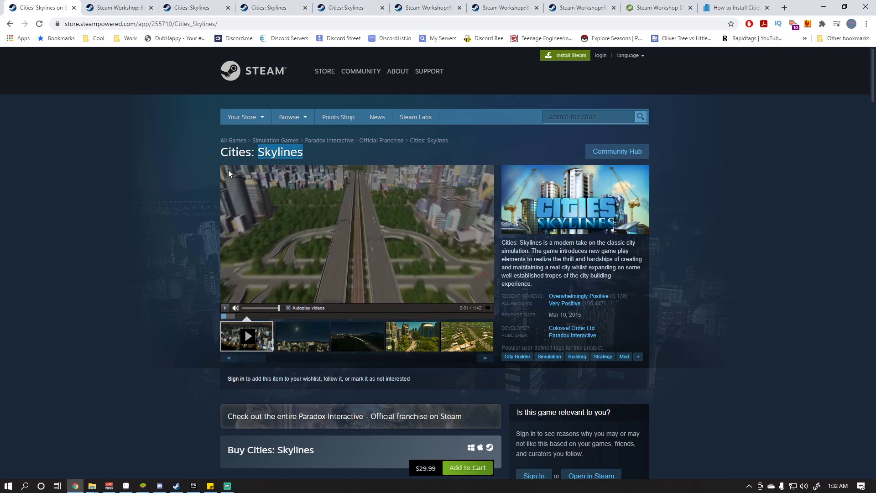
pyautogui.scroll(-7, 530, 378)
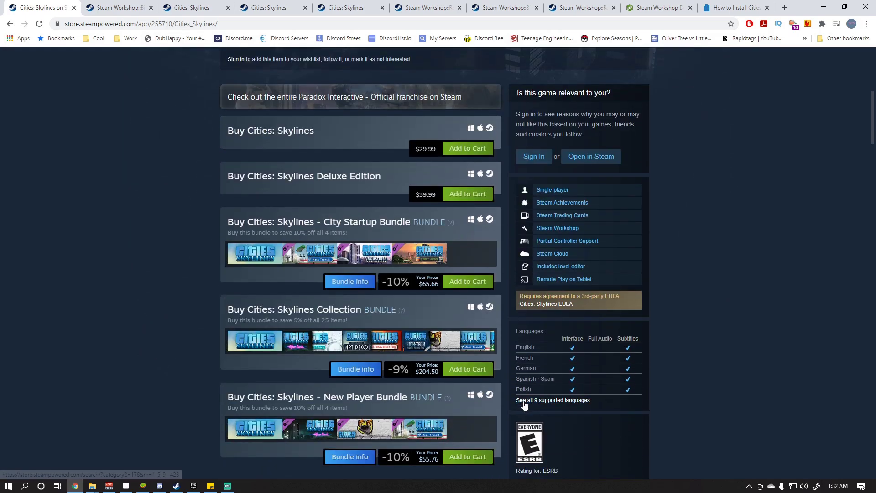
pyautogui.scroll(-9, 546, 410)
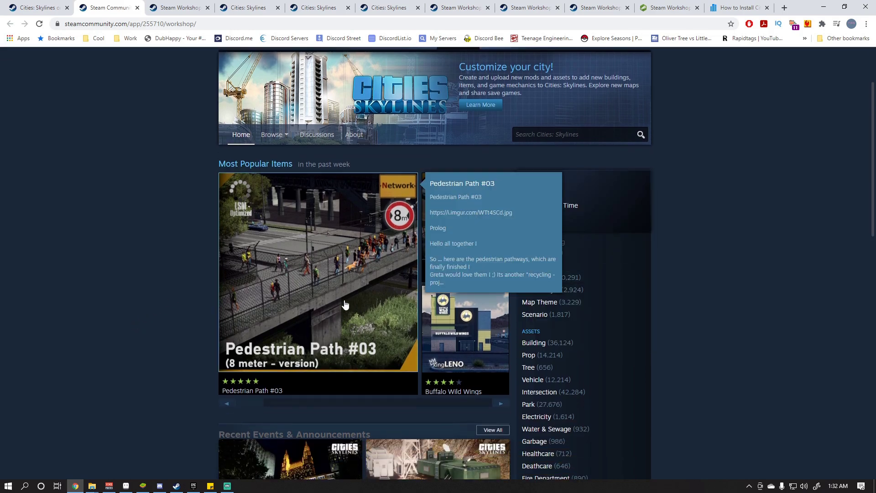
# Browse the most popular Cities: Skylines Workshop items of the past week and the list of item categories
pyautogui.click(500, 403)
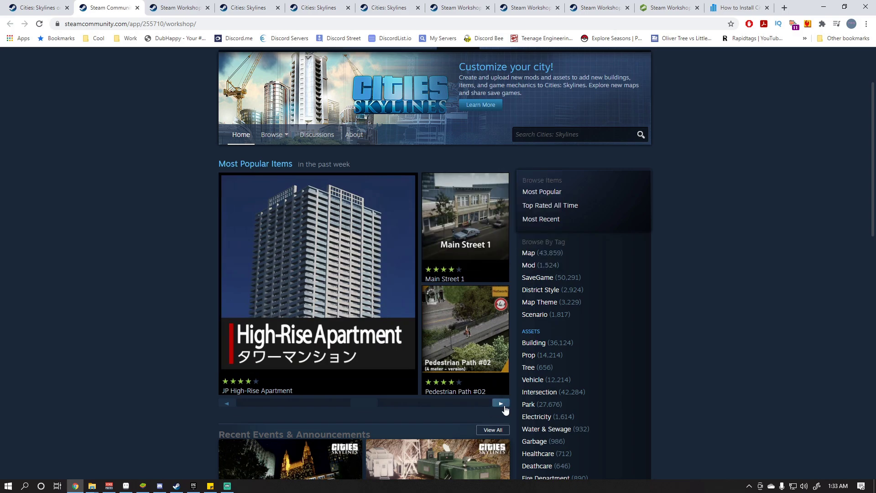
pyautogui.click(501, 405)
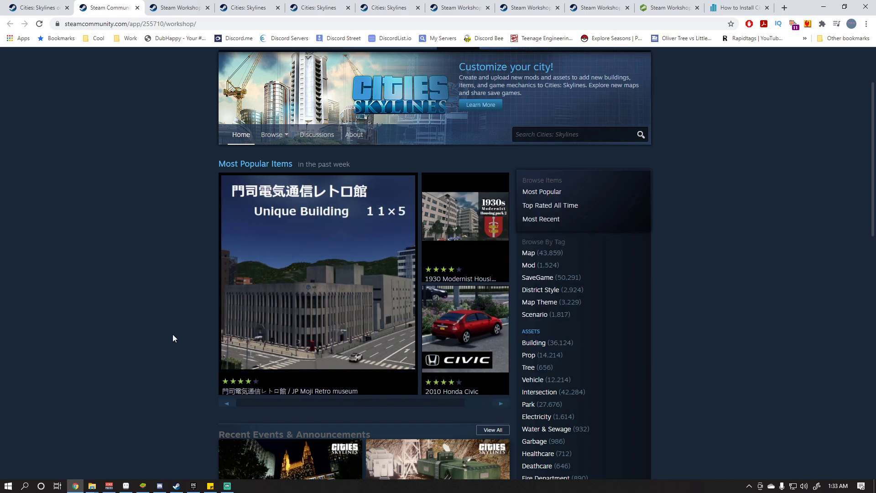
pyautogui.scroll(-5, 173, 334)
pyautogui.scroll(-1, 173, 339)
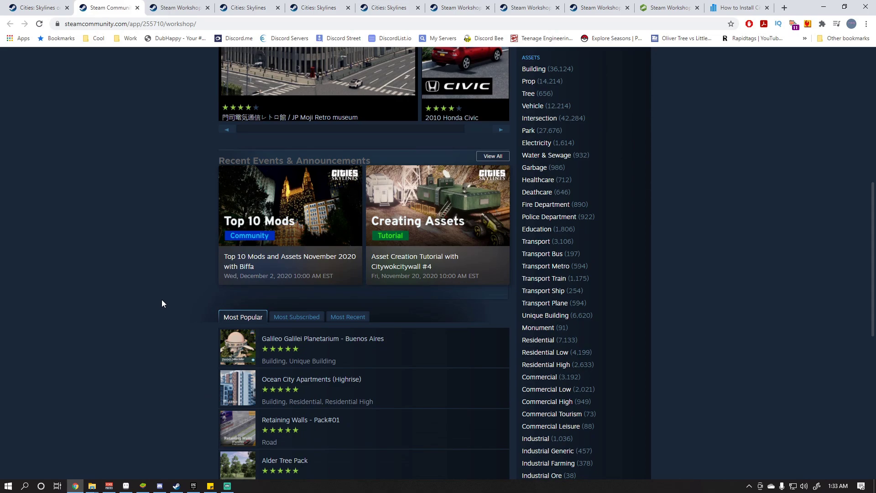
pyautogui.scroll(6, 161, 299)
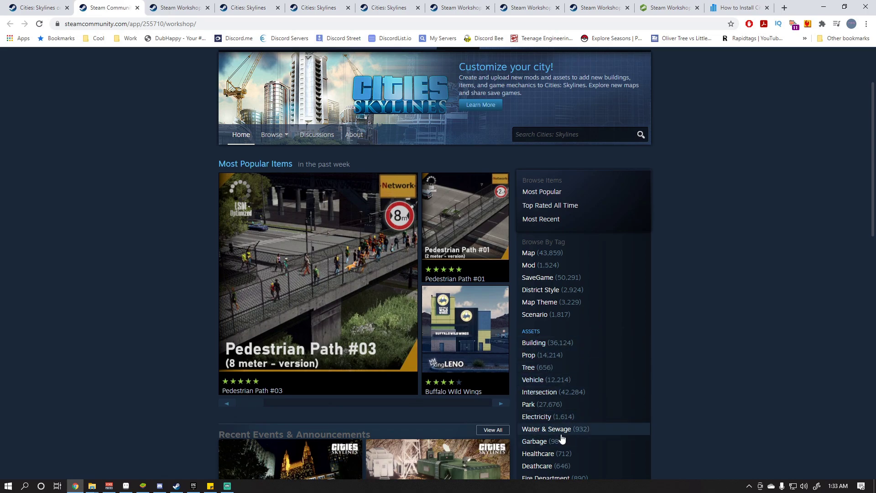
pyautogui.scroll(-2, 559, 438)
pyautogui.scroll(2, 573, 426)
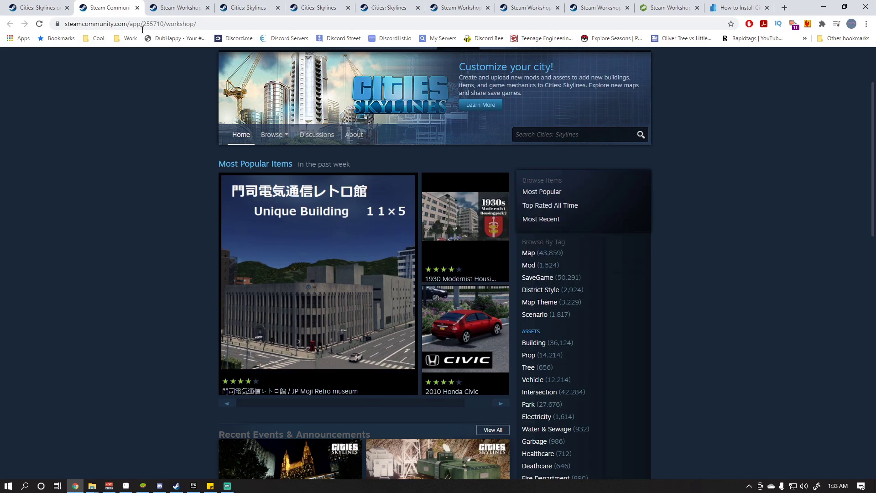
pyautogui.moveTo(406, 350)
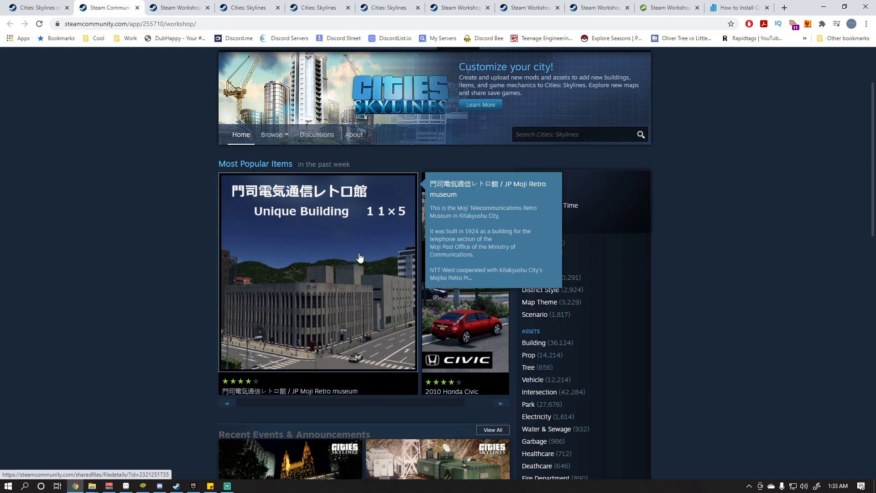
# Locate the Visit the Workshop link on the store page and look through the Workshop's popular items list
pyautogui.click(39, 6)
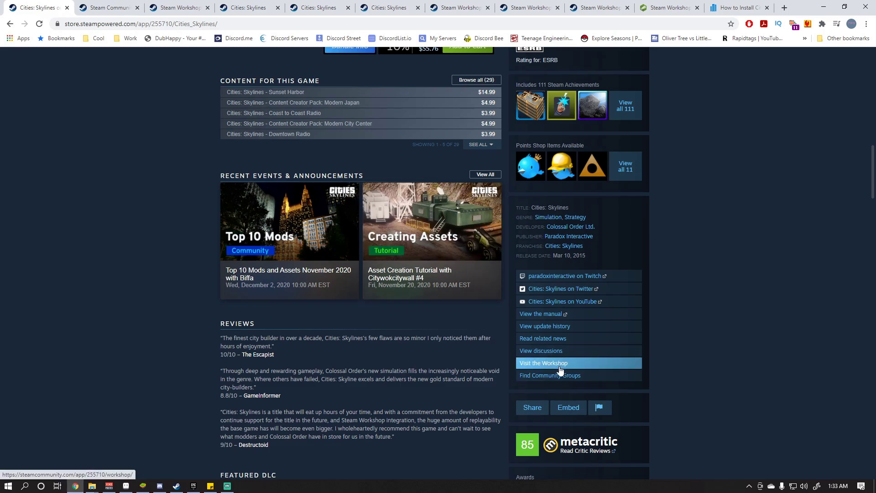
pyautogui.hotkey('ctrl', 'Tab')
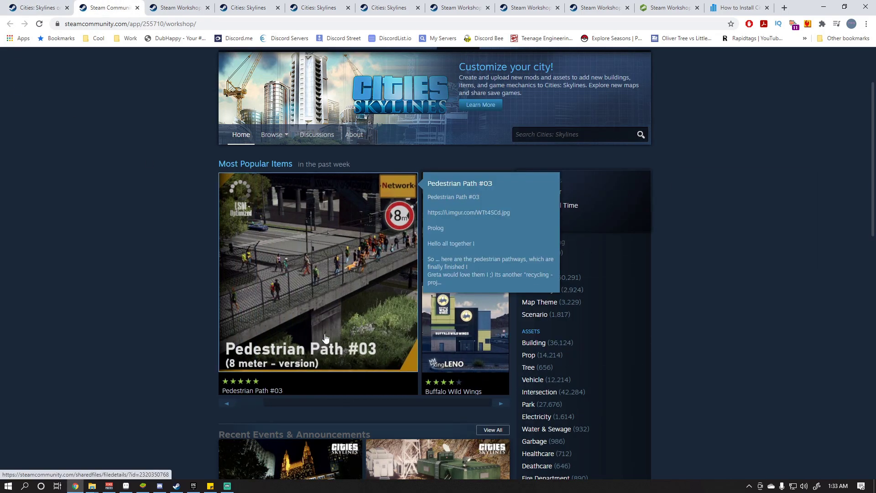
pyautogui.scroll(-6, 199, 362)
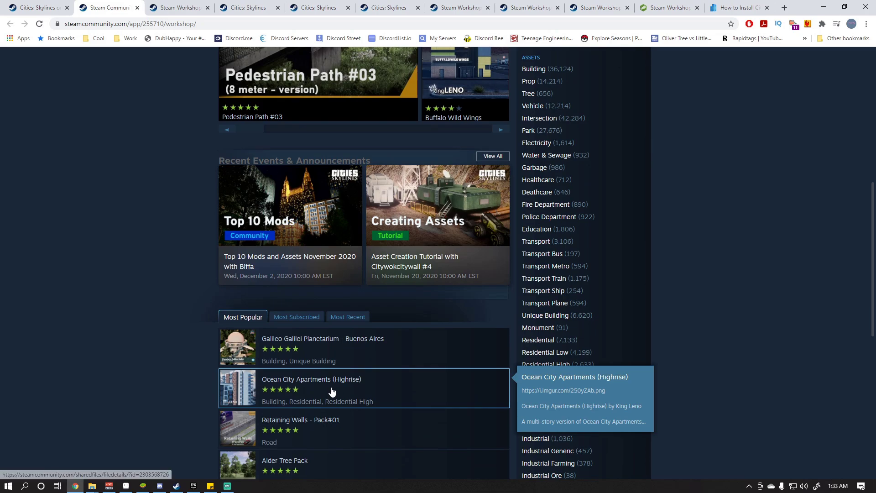
pyautogui.scroll(-3, 270, 313)
pyautogui.scroll(-5, 269, 313)
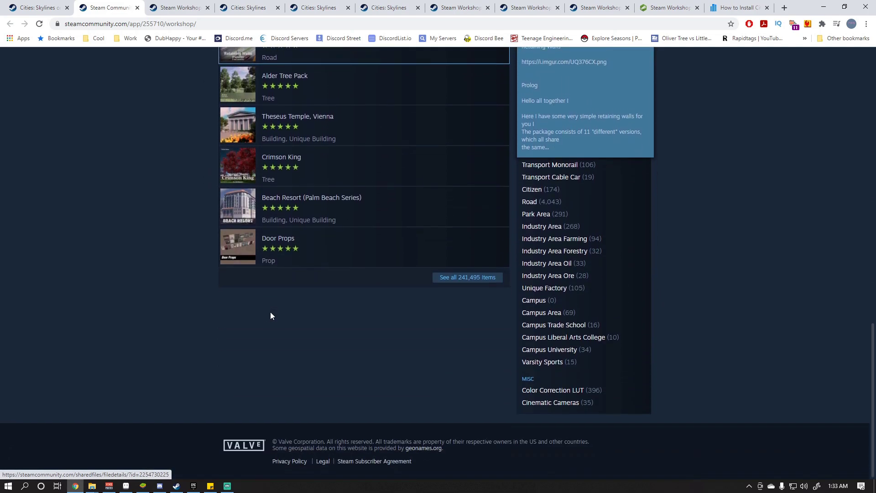
pyautogui.scroll(7, 577, 396)
pyautogui.scroll(9, 579, 396)
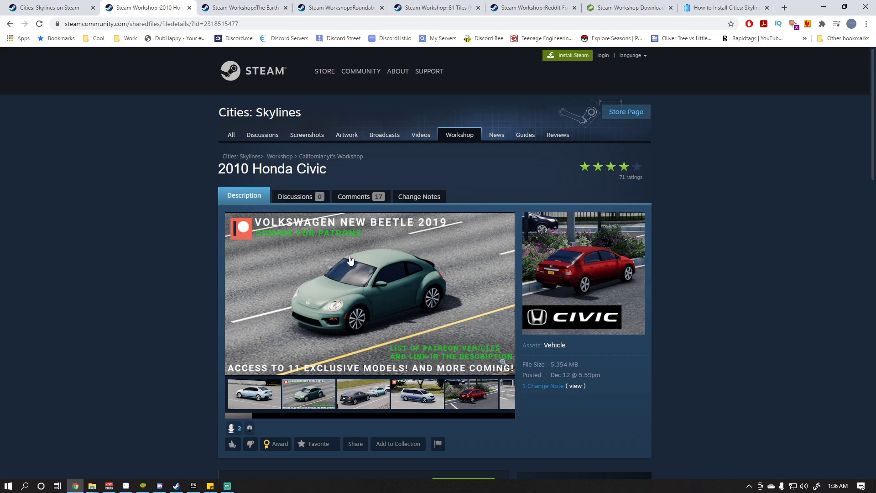
# Compare the open Workshop pages for The Earth map, the Roundabout Builder mod and the 2010 Honda Civic vehicle
pyautogui.click(237, 6)
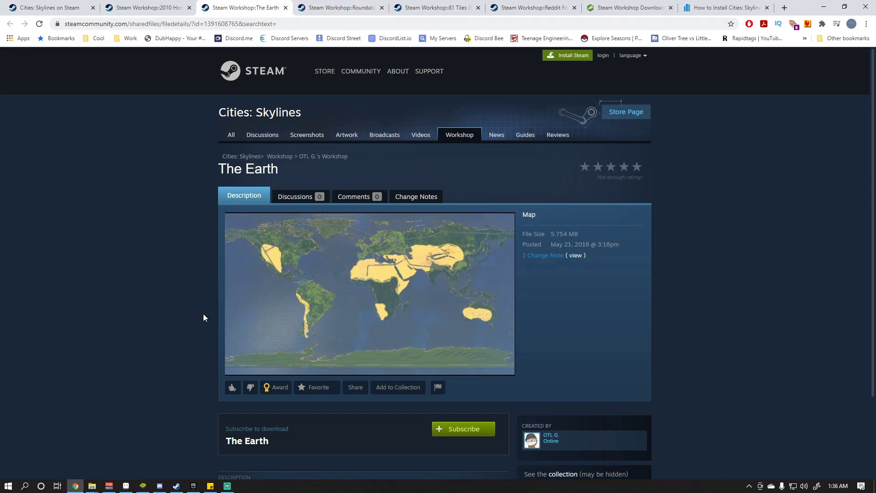
pyautogui.scroll(-3, 203, 315)
pyautogui.scroll(3, 214, 315)
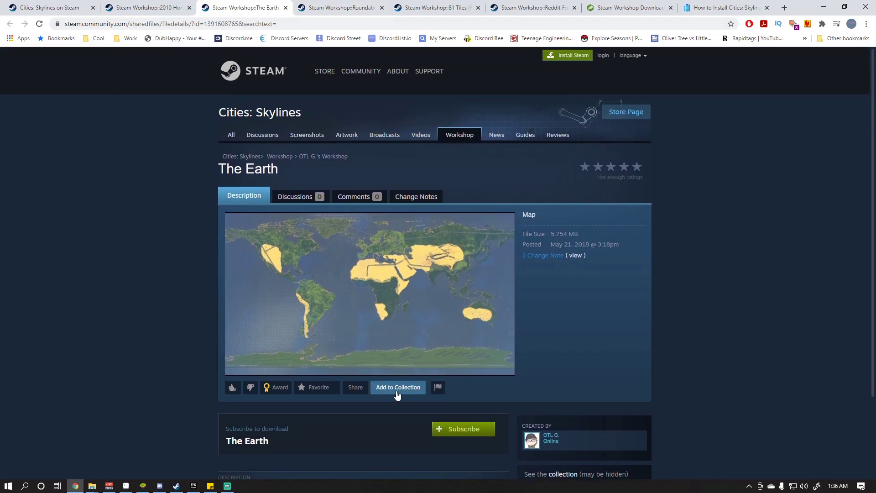
pyautogui.click(340, 7)
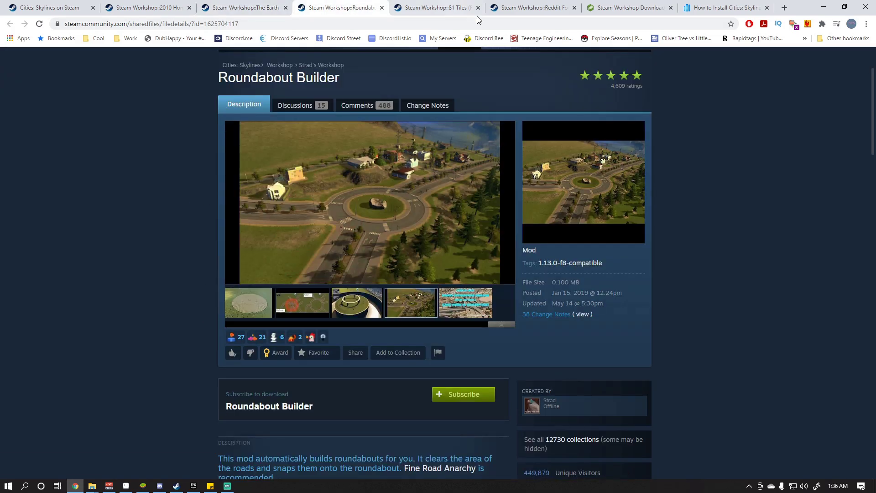
pyautogui.click(431, 8)
pyautogui.click(324, 7)
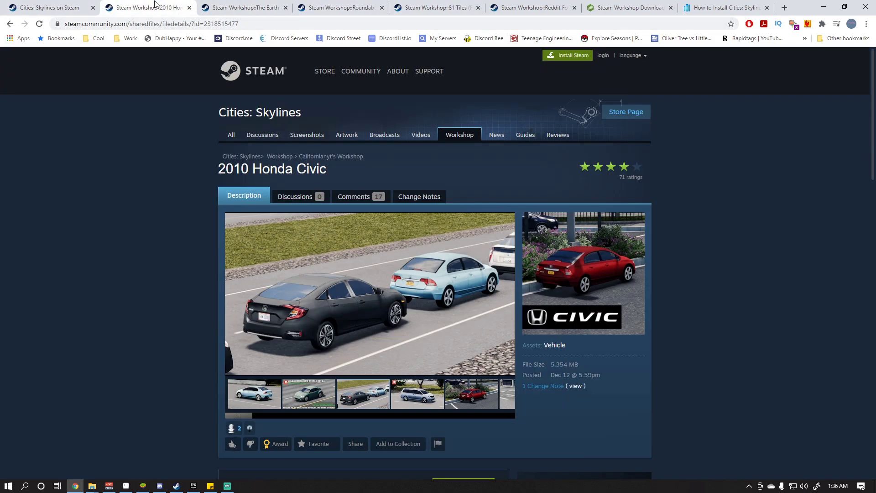
pyautogui.click(151, 8)
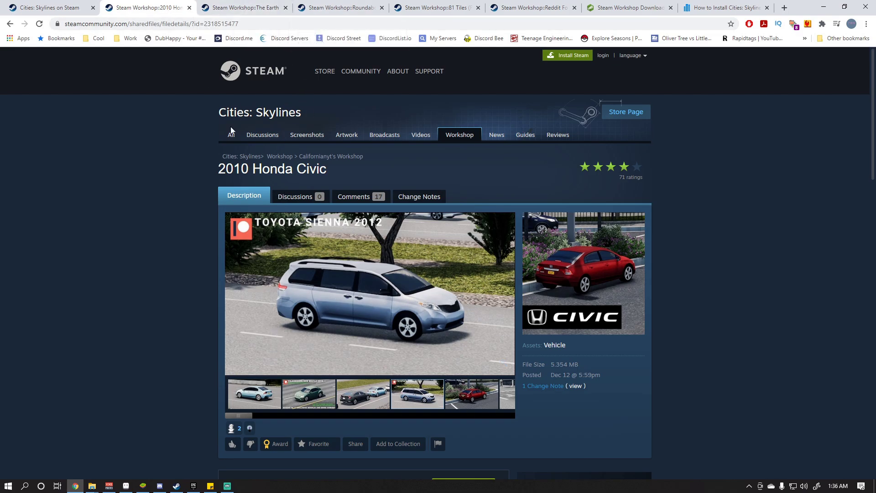
pyautogui.scroll(-3, 451, 426)
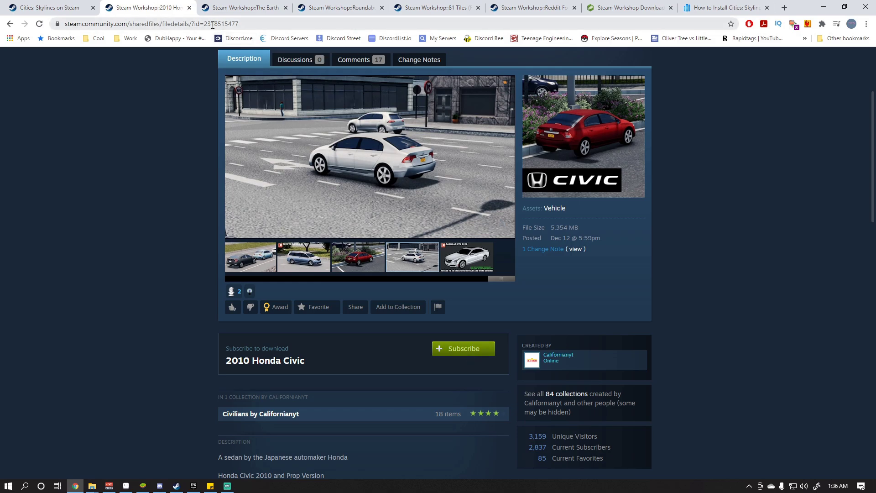
pyautogui.click(227, 8)
pyautogui.click(325, 6)
# Copy the web address of the 2010 Honda Civic Workshop page
pyautogui.click(155, 6)
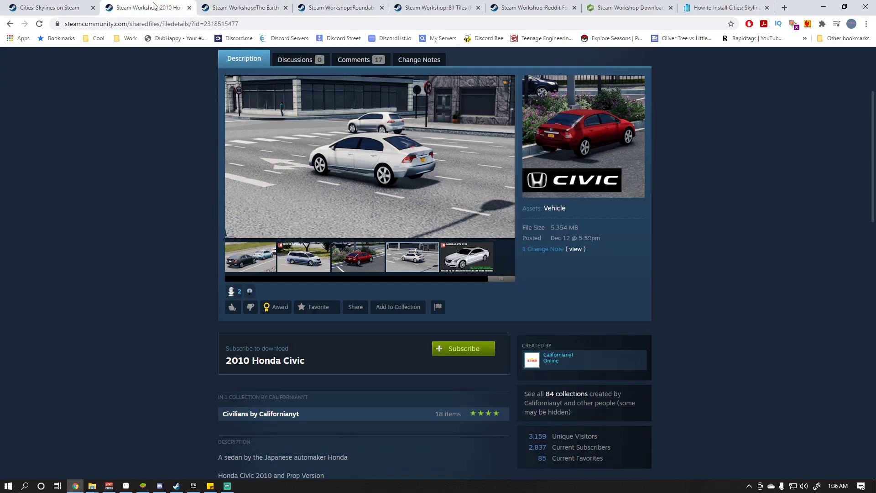
pyautogui.click(219, 20)
pyautogui.rightClick(219, 20)
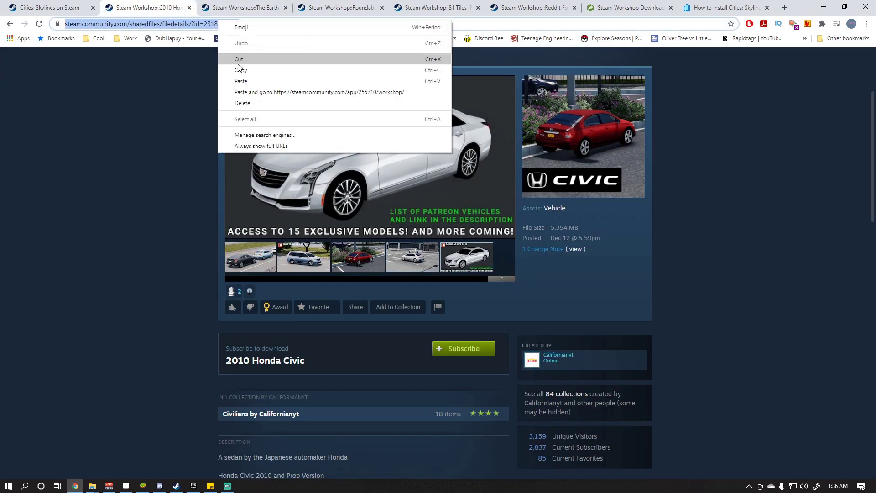
pyautogui.click(239, 69)
# Replace the item link in Steam Workshop Downloader with the copied address of the 2010 Honda Civic page
pyautogui.click(613, 7)
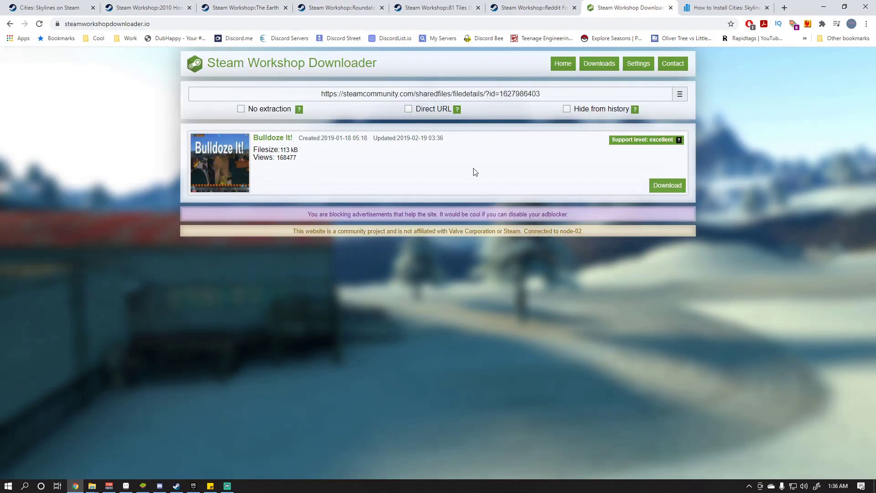
pyautogui.click(506, 94)
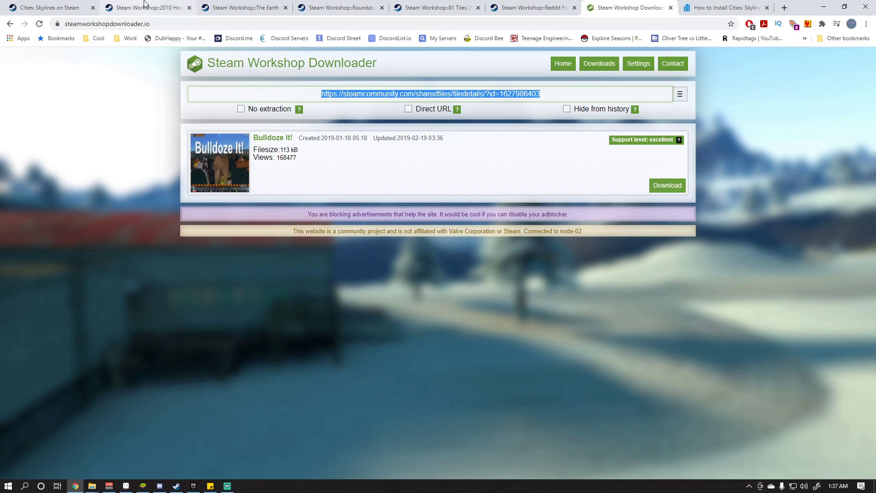
pyautogui.click(144, 8)
pyautogui.scroll(3, 325, 447)
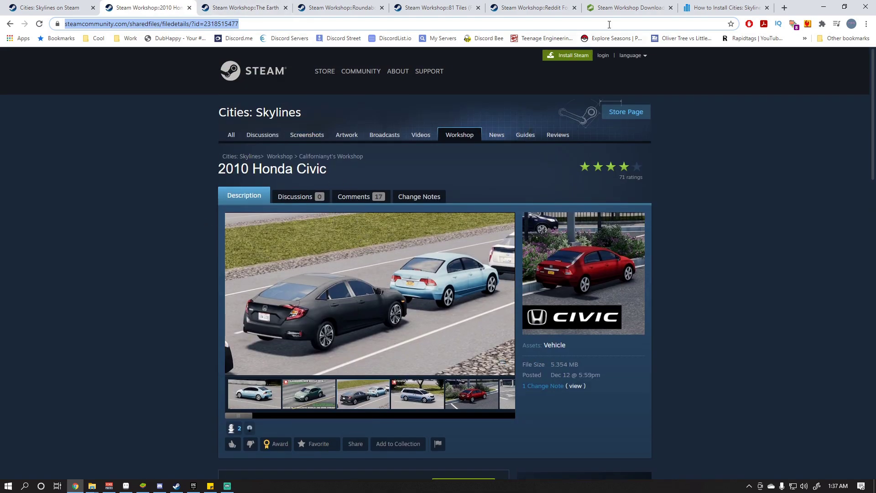
pyautogui.click(629, 8)
pyautogui.rightClick(502, 88)
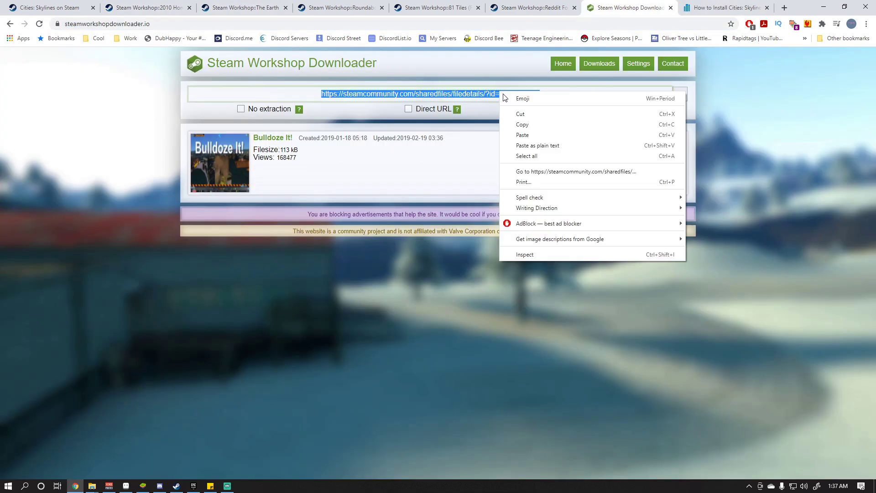
pyautogui.click(525, 135)
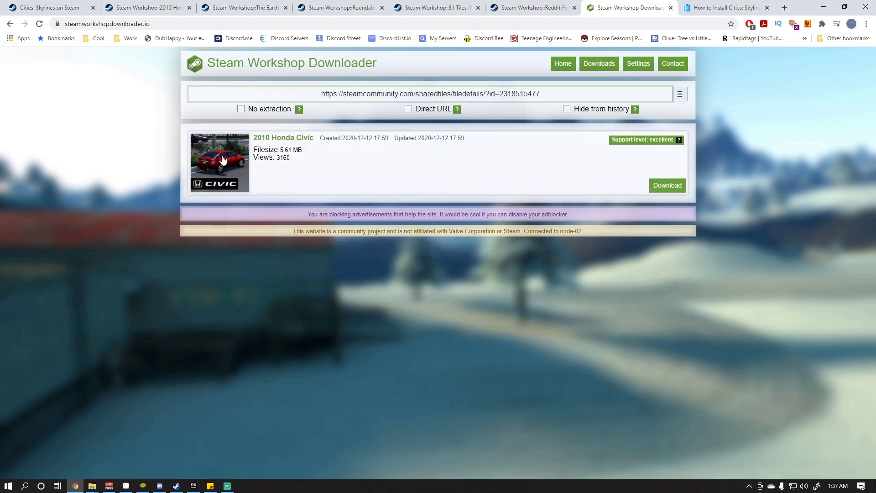
# Download the 2010 Honda Civic archive and show it in the Downloads folder
pyautogui.click(659, 189)
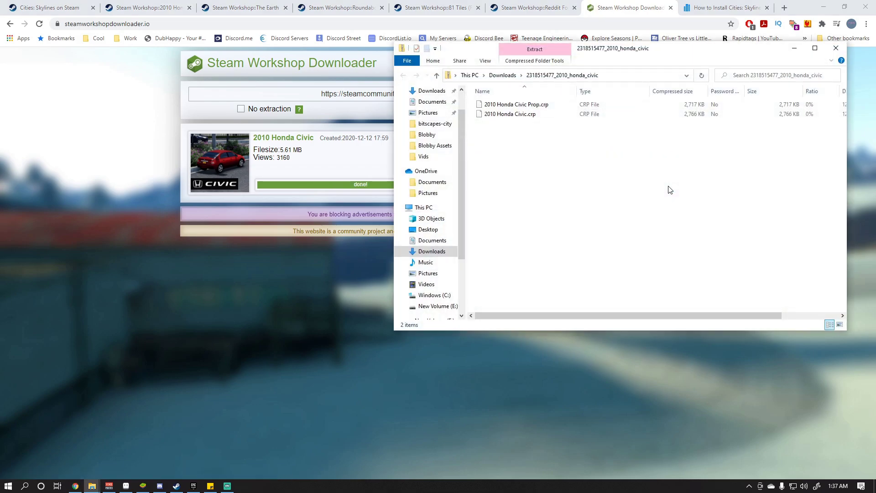
pyautogui.click(543, 115)
pyautogui.click(502, 75)
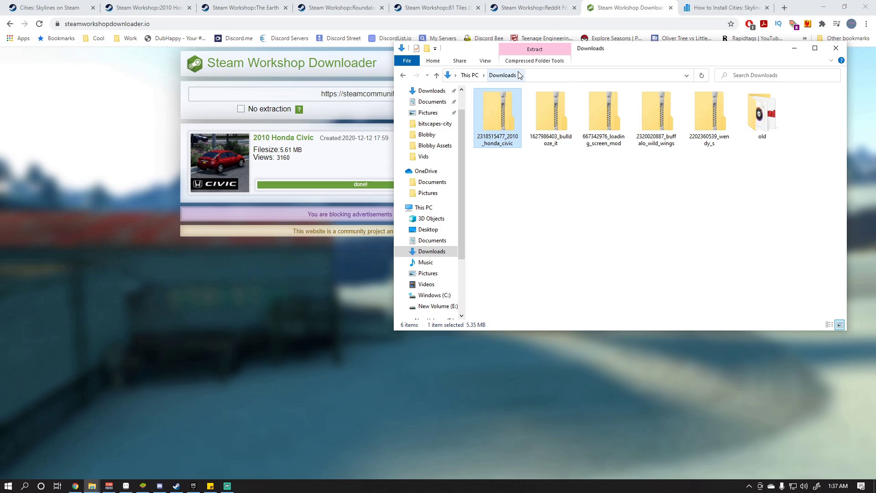
# Start extracting the 2010 Honda Civic archive, browse for a destination and enlarge the folder selection dialog
pyautogui.rightClick(502, 112)
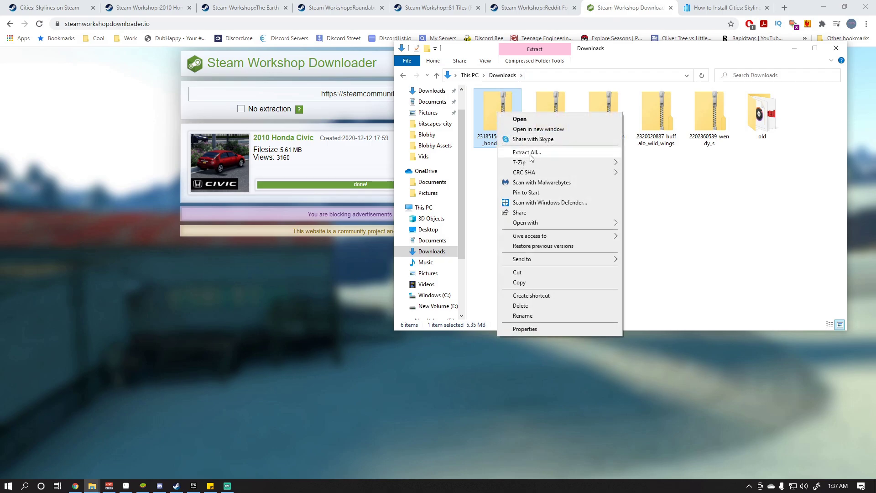
pyautogui.click(529, 153)
pyautogui.click(535, 207)
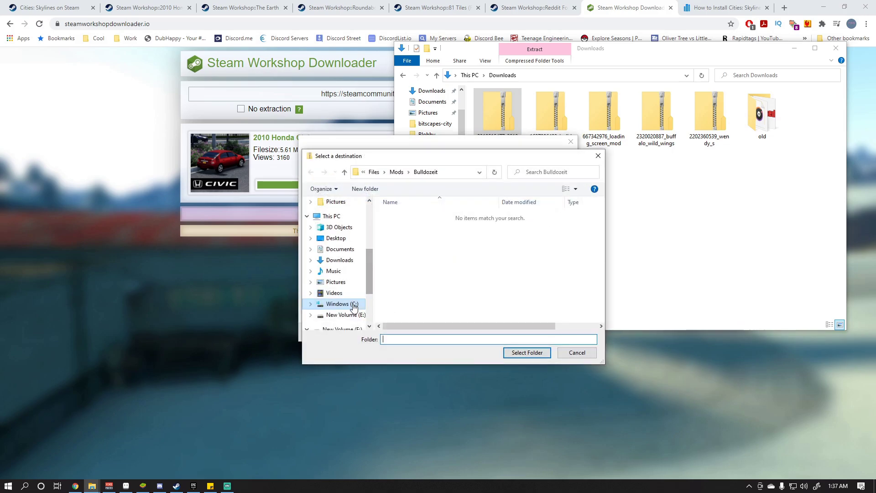
pyautogui.click(396, 173)
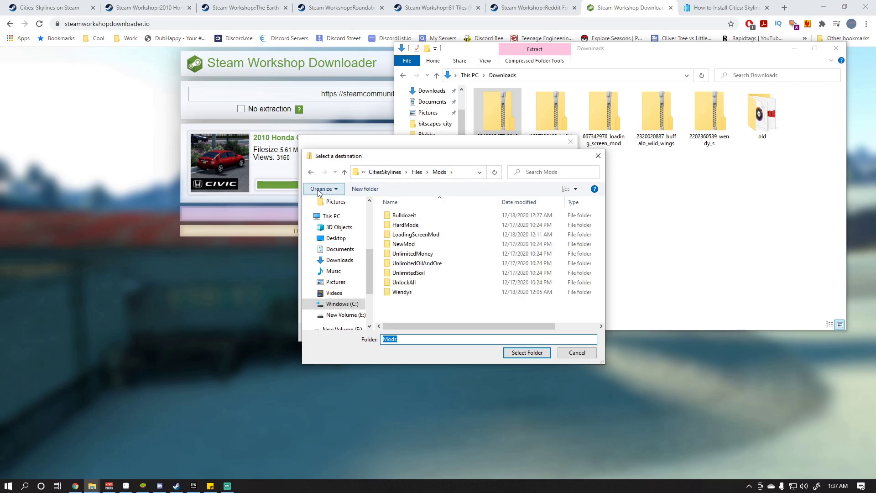
pyautogui.moveTo(302, 195); pyautogui.dragTo(31, 201)
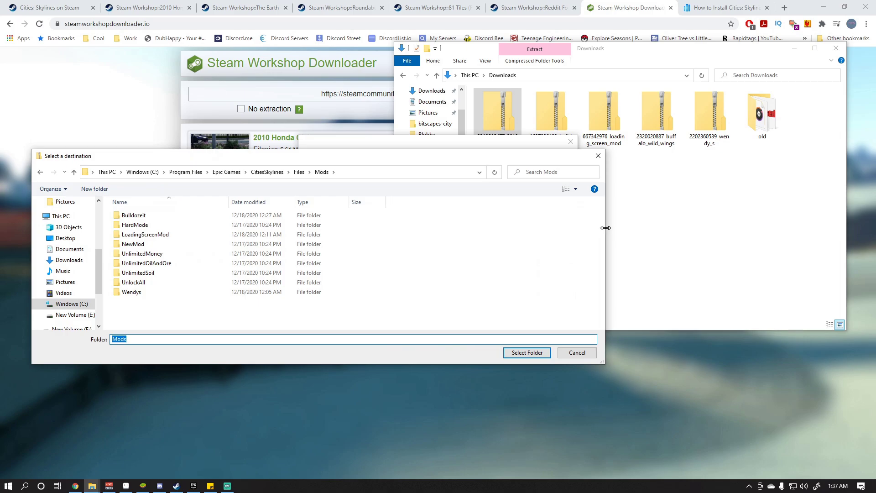
pyautogui.moveTo(606, 228); pyautogui.dragTo(843, 257)
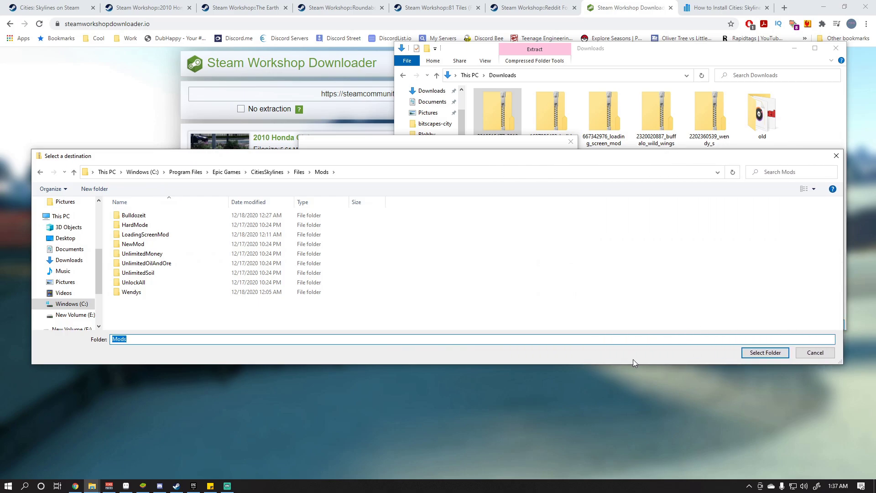
pyautogui.moveTo(629, 364); pyautogui.dragTo(616, 451)
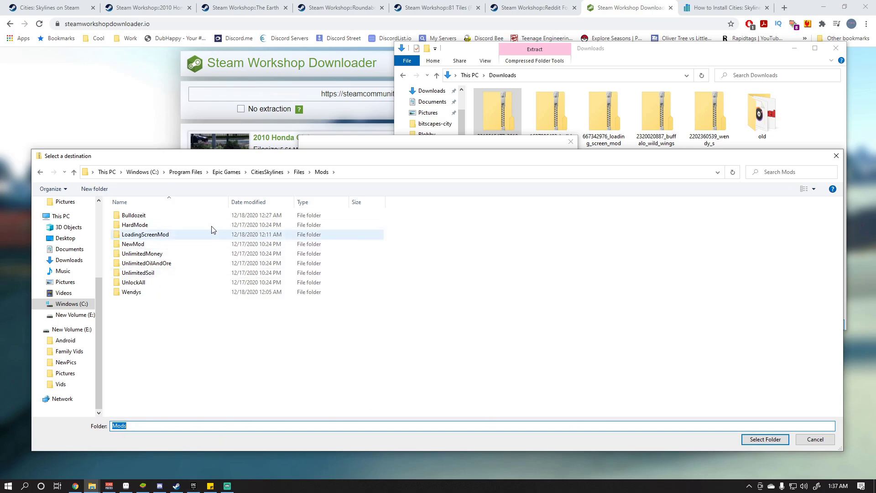
# Check the note with the asset folder path and browse the extraction destination to AppData in the personal user folder on C:
pyautogui.click(209, 486)
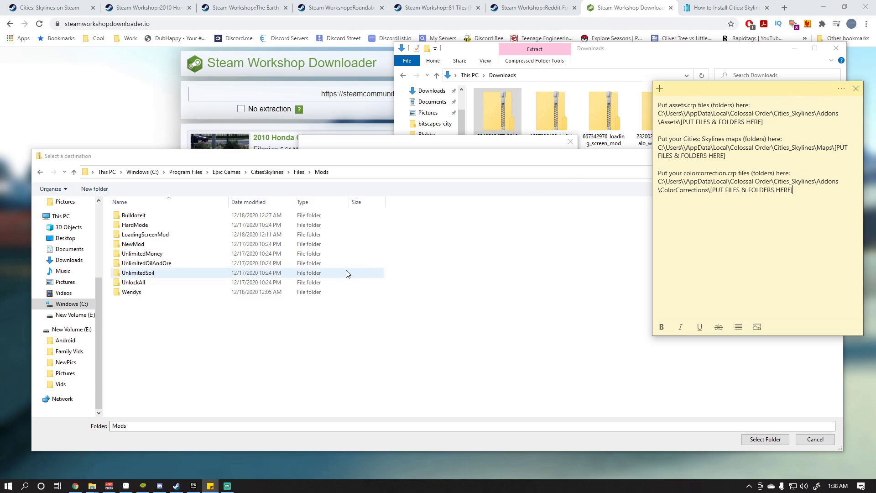
pyautogui.click(499, 383)
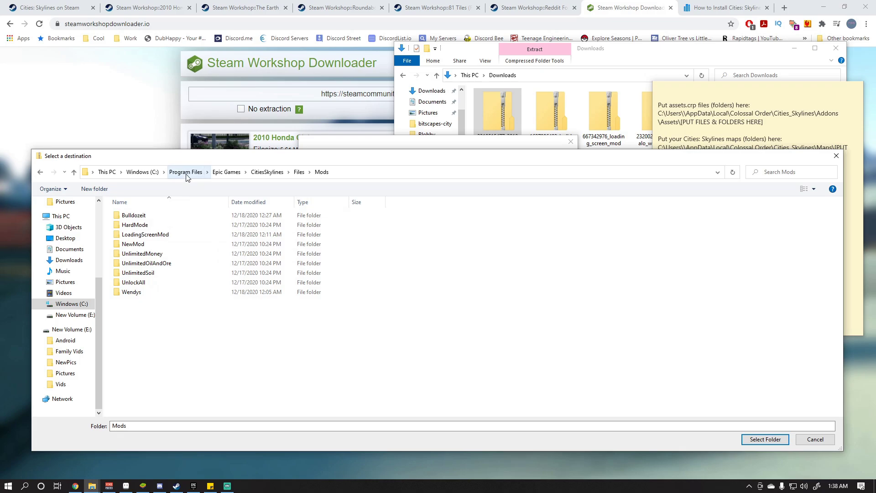
pyautogui.click(140, 172)
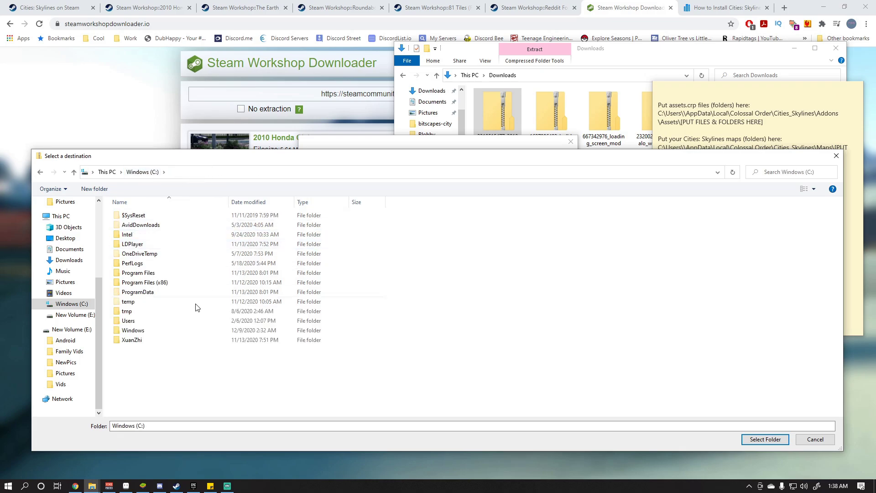
pyautogui.doubleClick(142, 321)
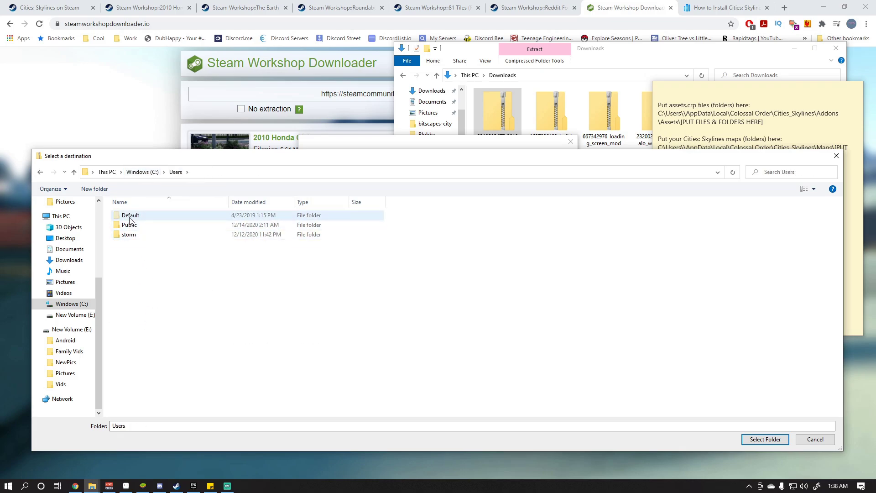
pyautogui.doubleClick(132, 235)
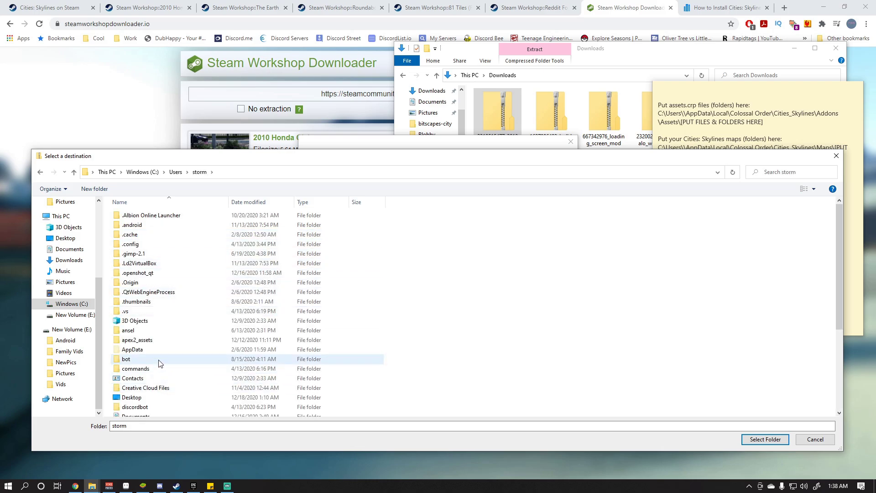
pyautogui.doubleClick(137, 350)
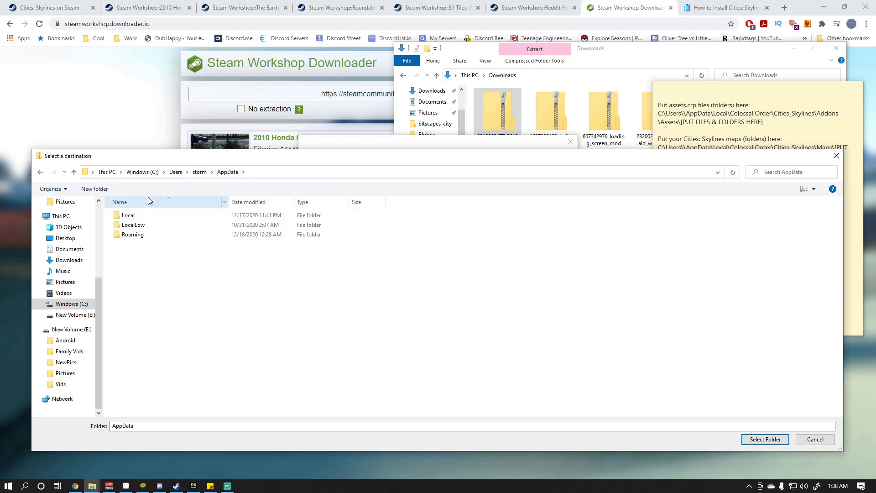
# Check the Hidden items setting in the open Assets folder window, and minimize that window
pyautogui.moveTo(92, 486)
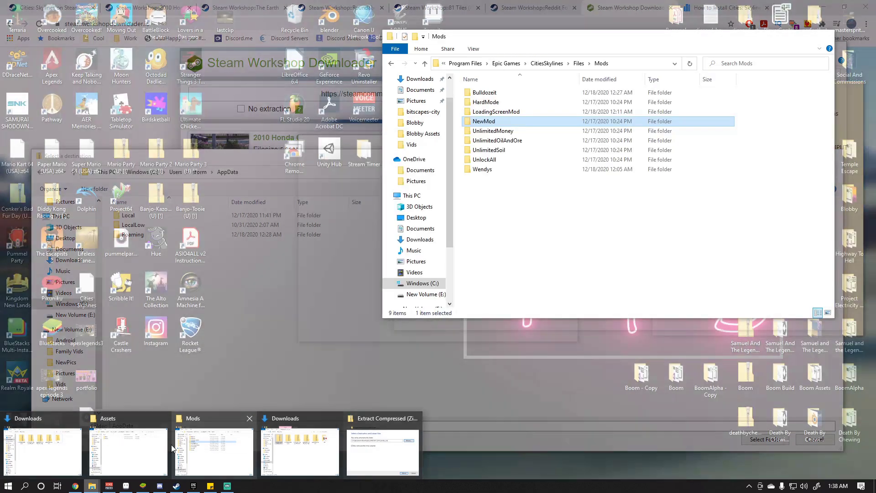
pyautogui.click(128, 449)
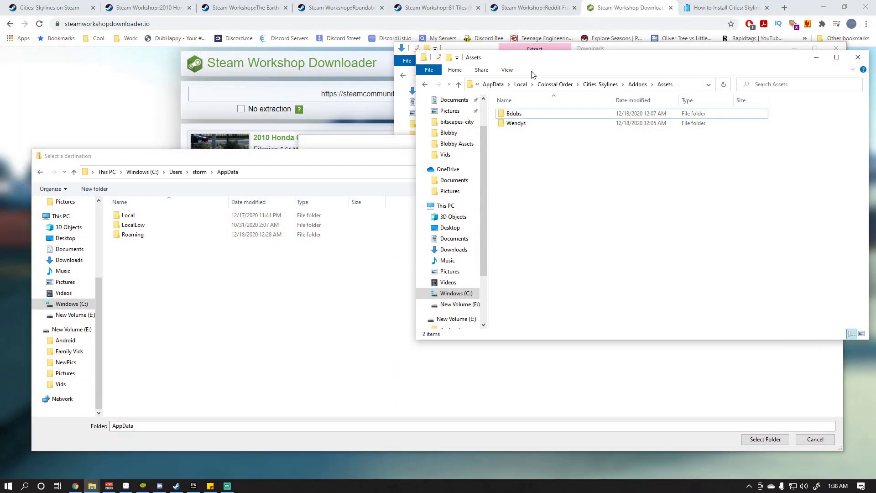
pyautogui.click(507, 70)
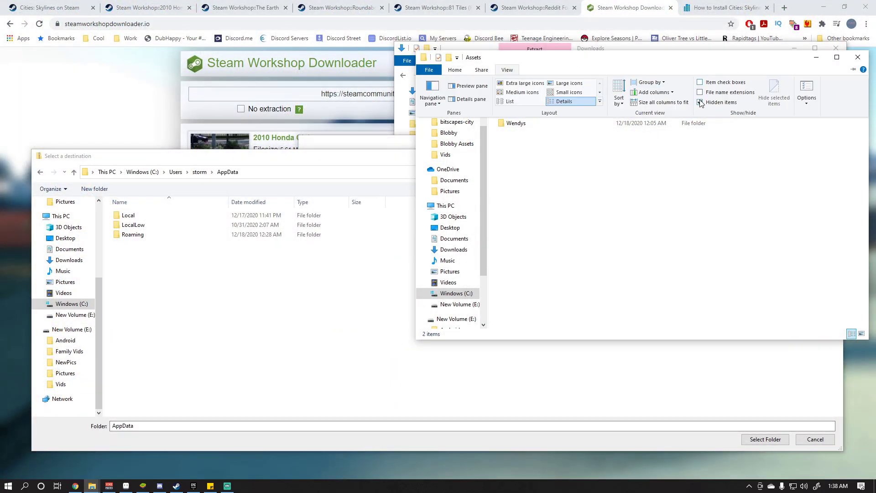
pyautogui.click(815, 58)
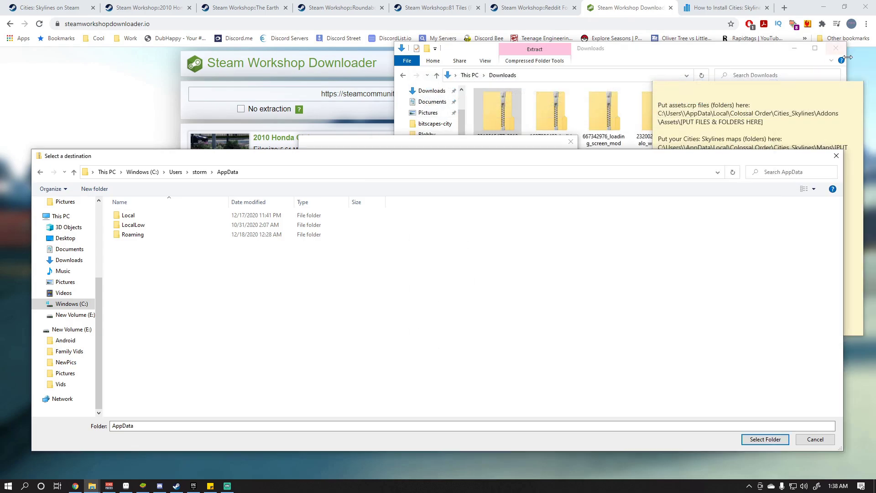
# Browse the extraction destination from AppData to Local\Colossal Order\Cities_Skylines\Addons\Assets
pyautogui.doubleClick(128, 215)
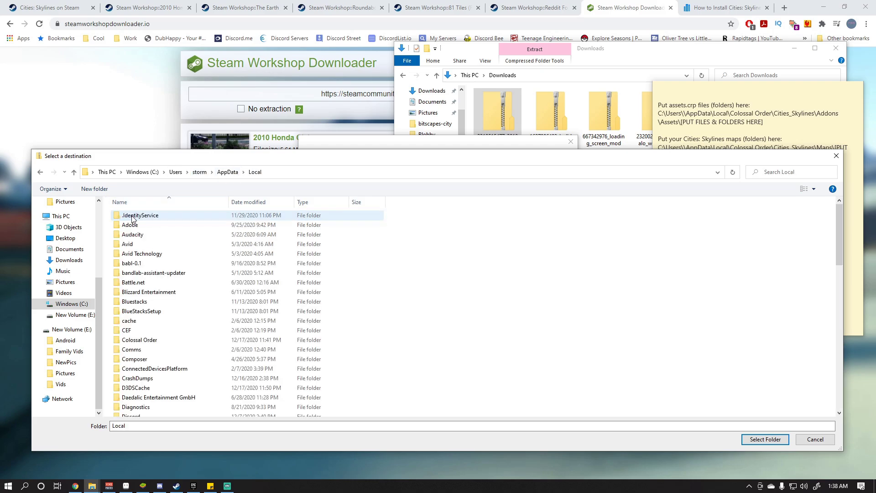
pyautogui.doubleClick(145, 341)
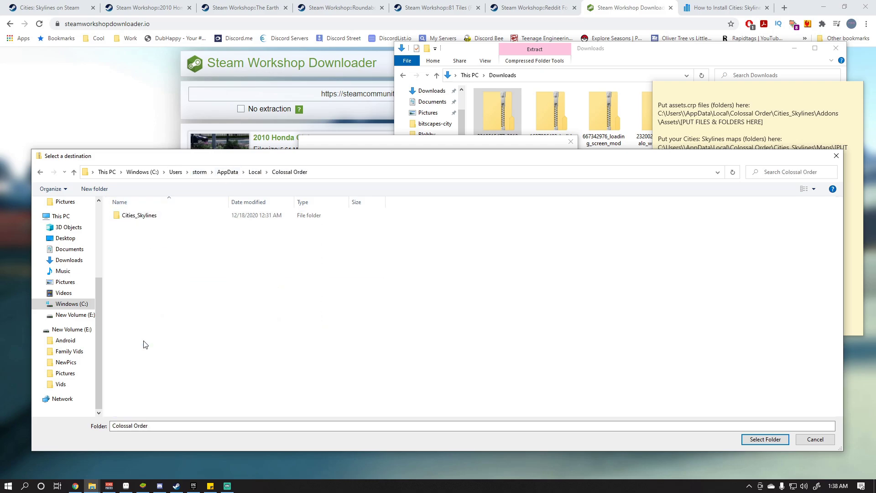
pyautogui.doubleClick(142, 218)
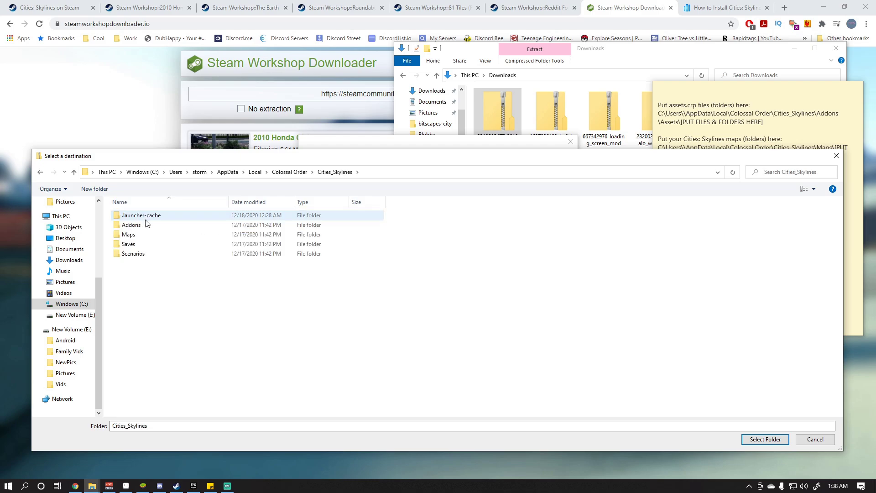
pyautogui.doubleClick(142, 226)
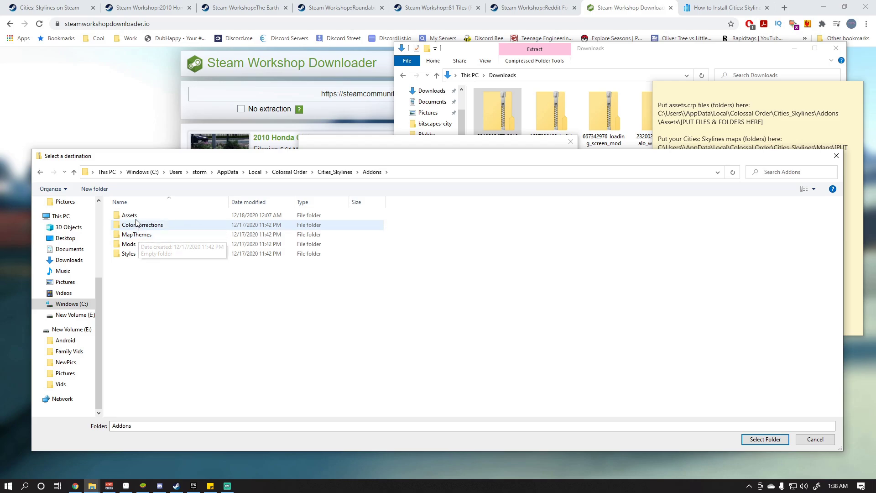
pyautogui.doubleClick(130, 216)
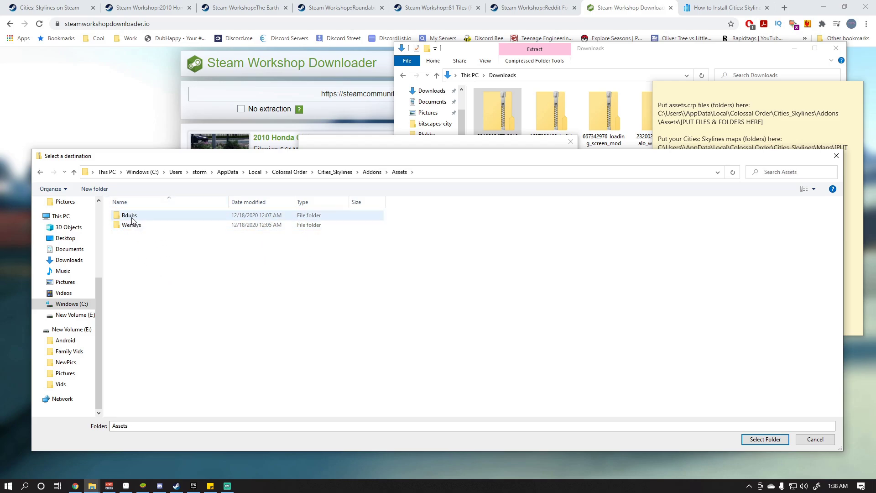
# Create a new folder named Civic inside the Assets folder
pyautogui.rightClick(187, 285)
pyautogui.moveTo(230, 410)
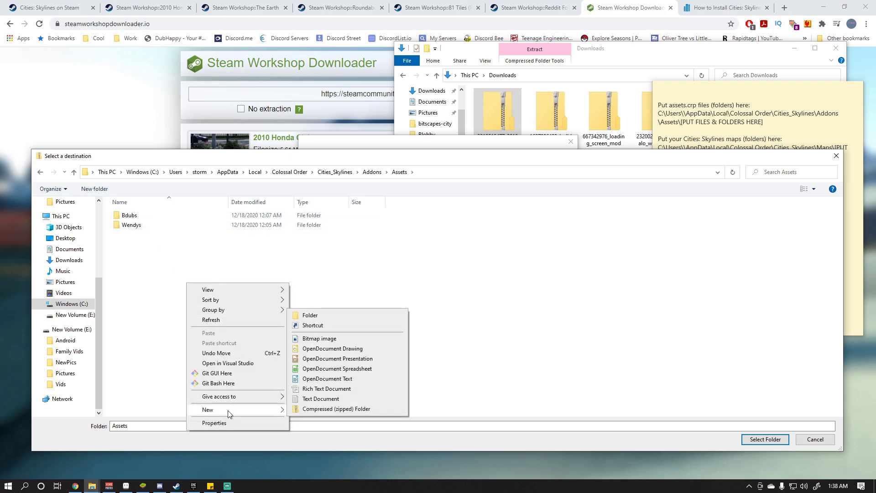
pyautogui.click(302, 316)
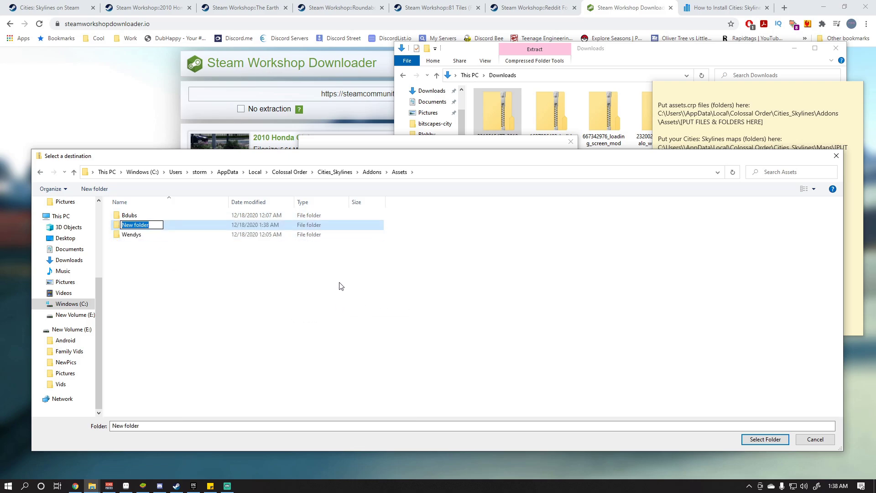
pyautogui.write('Civic')
pyautogui.press('Return')
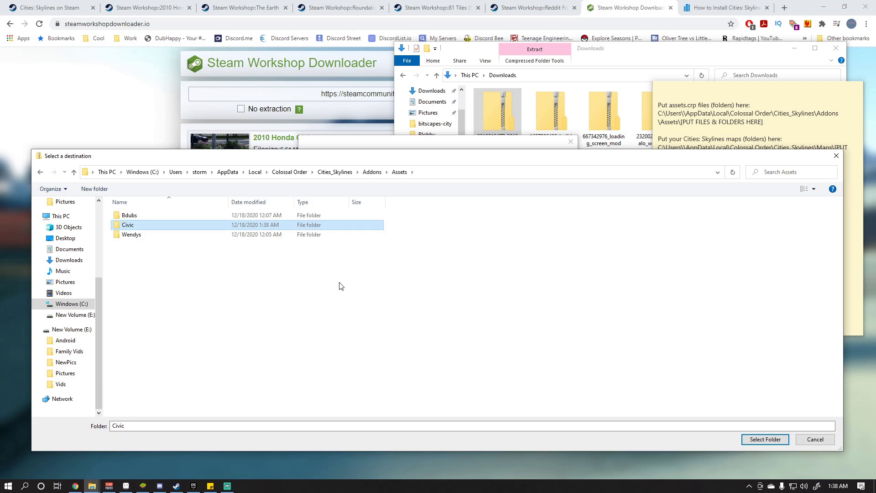
# Extract the 2010 Honda Civic archive into the Civic folder and close the extracted folder's window
pyautogui.doubleClick(142, 225)
pyautogui.rightClick(277, 294)
pyautogui.click(303, 332)
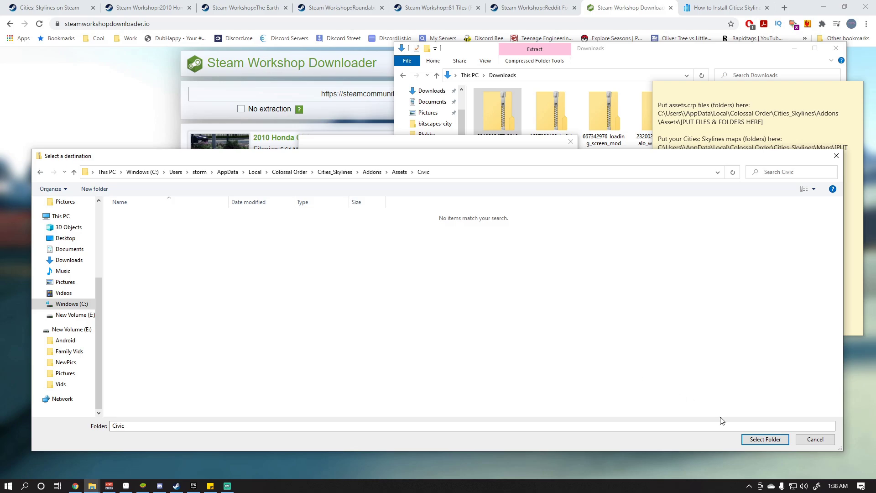
pyautogui.click(765, 439)
pyautogui.click(511, 331)
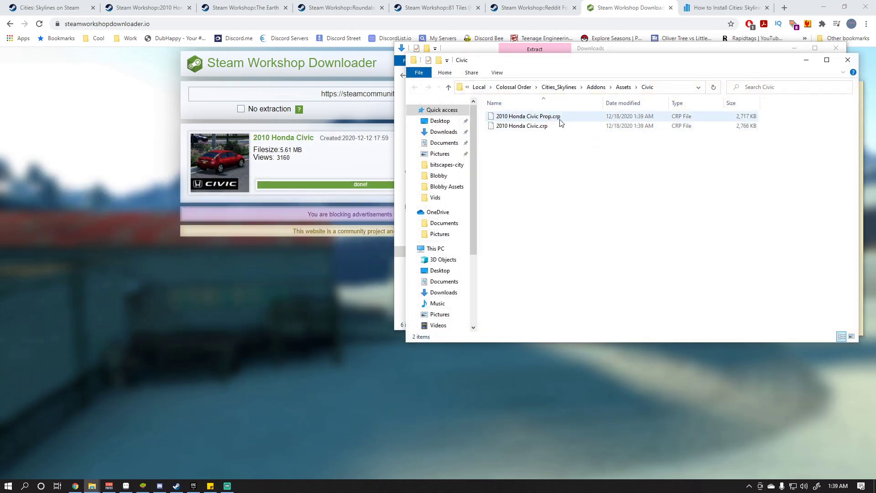
pyautogui.click(596, 87)
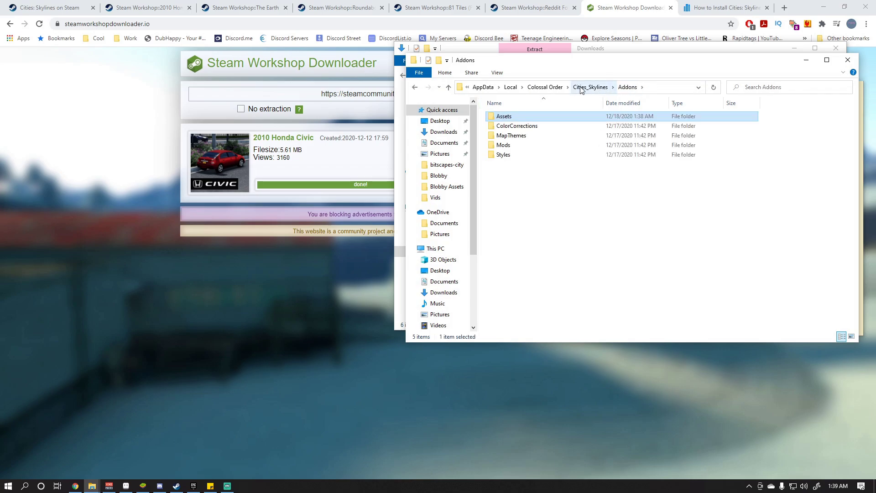
pyautogui.click(848, 60)
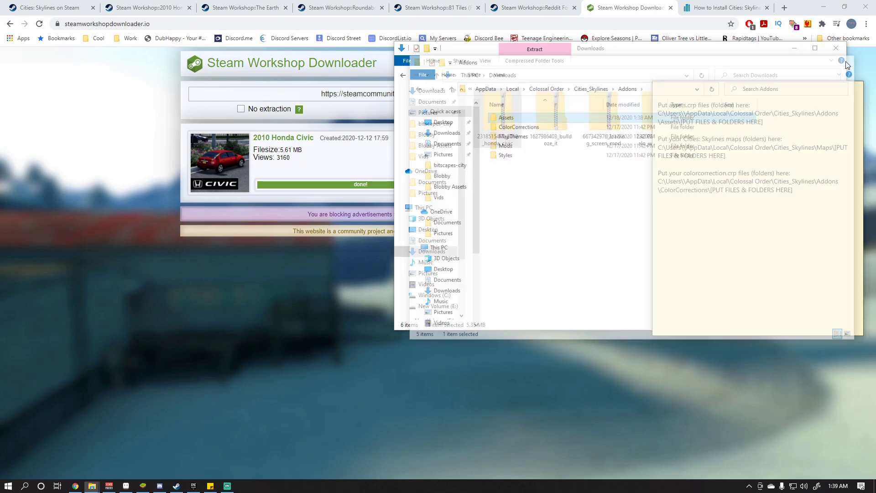
# Copy the web address of The Earth map's Workshop page
pyautogui.click(246, 8)
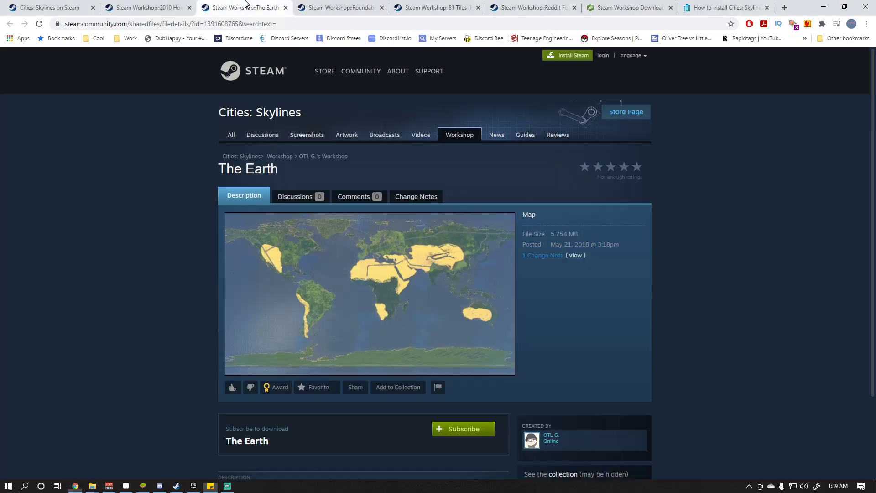
pyautogui.scroll(-3, 379, 370)
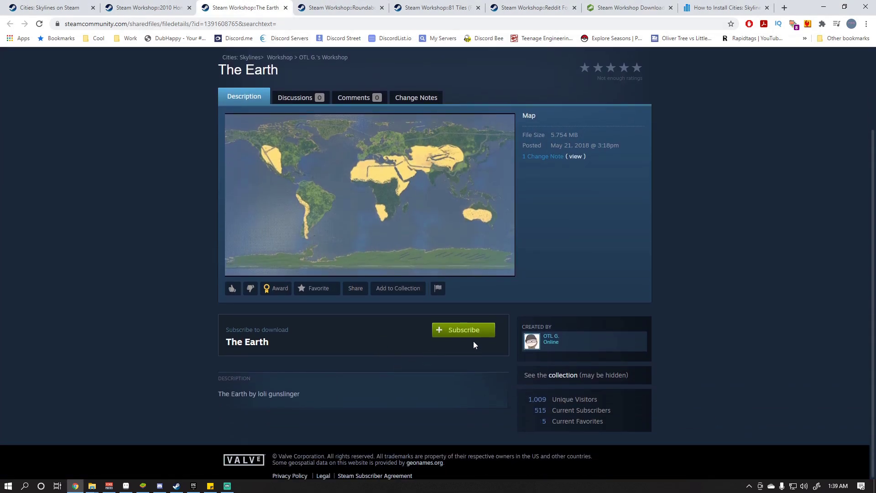
pyautogui.click(189, 24)
pyautogui.rightClick(189, 25)
pyautogui.click(228, 72)
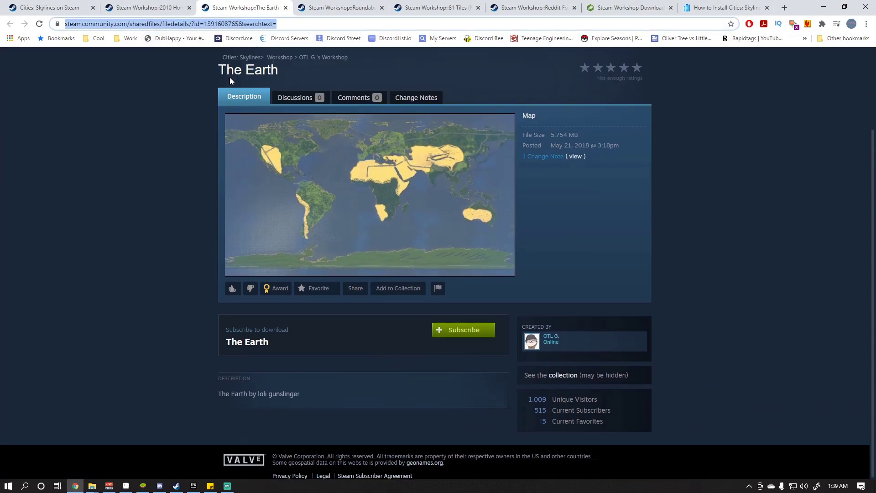
# Download The Earth through Steam Workshop Downloader using the copied address and show its archive in the Downloads folder
pyautogui.click(645, 4)
pyautogui.click(373, 89)
pyautogui.rightClick(374, 91)
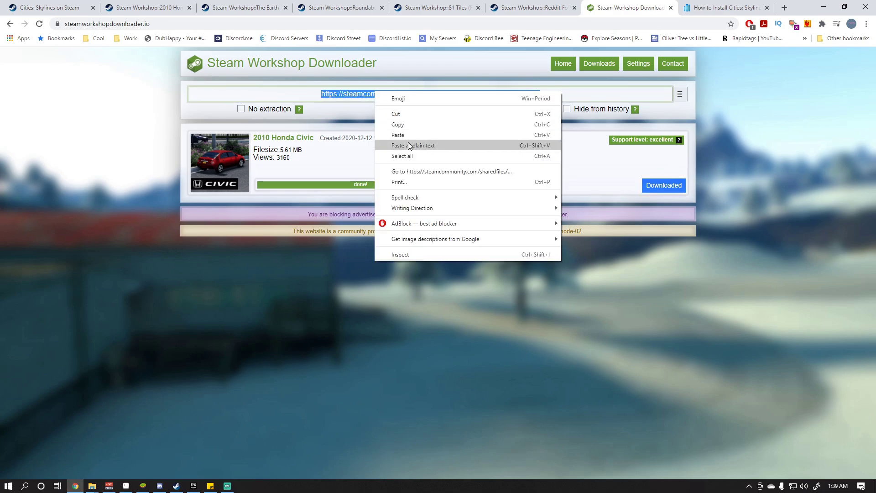
pyautogui.click(406, 138)
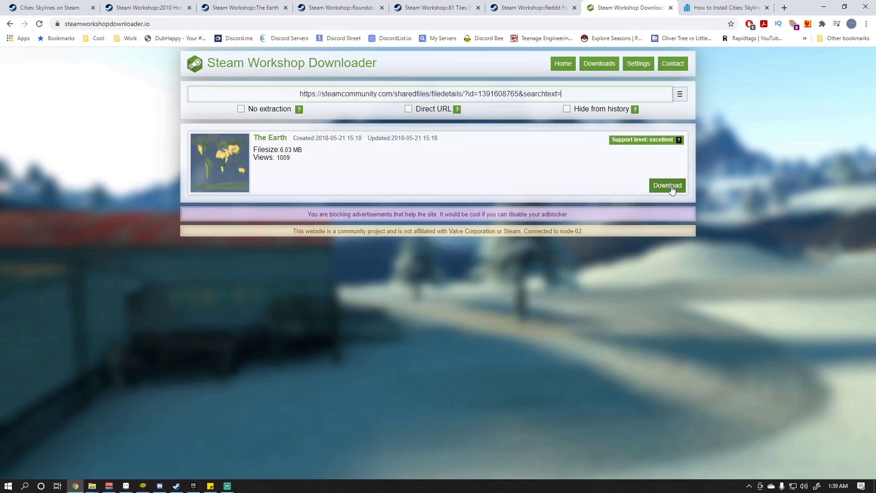
pyautogui.click(670, 185)
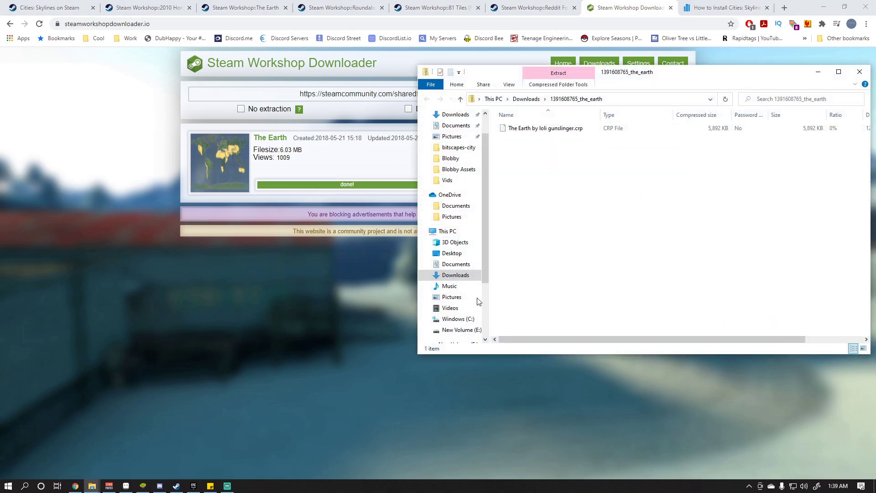
pyautogui.click(526, 99)
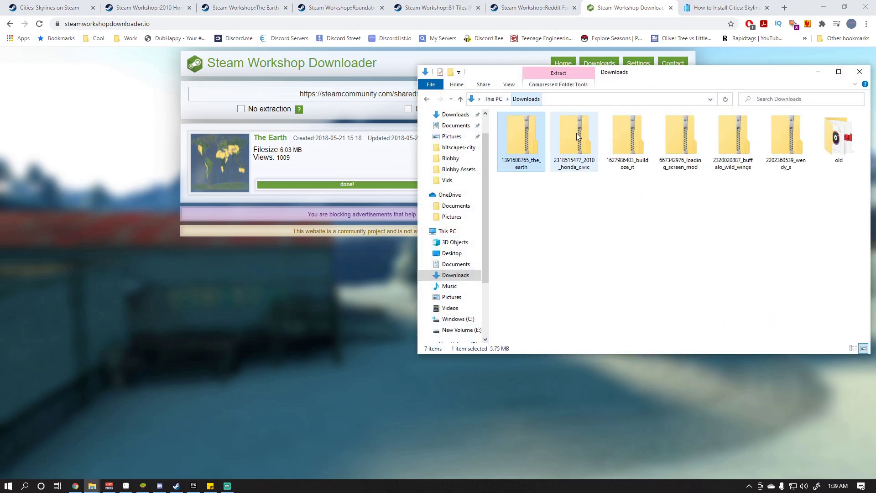
# Start extracting The Earth archive and browse for its destination to the Maps folder under C:\Program Files\Epic Games\CitiesSkylines\Files
pyautogui.rightClick(524, 141)
pyautogui.click(555, 189)
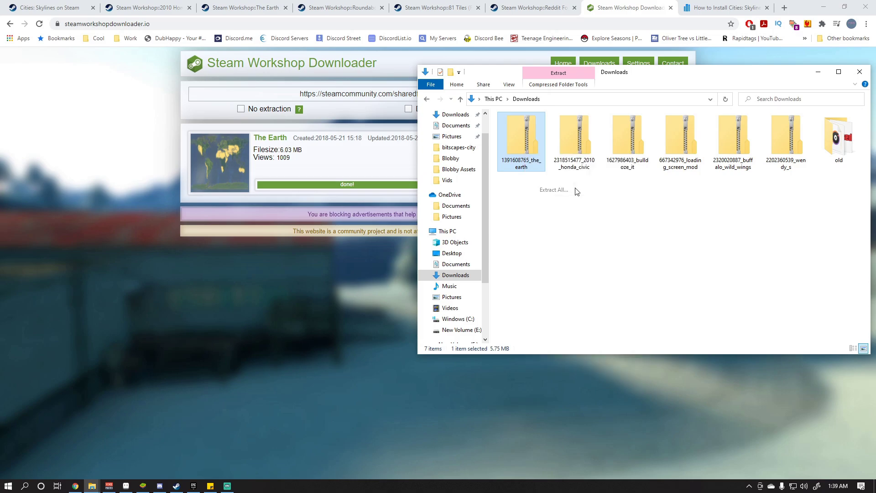
pyautogui.click(539, 210)
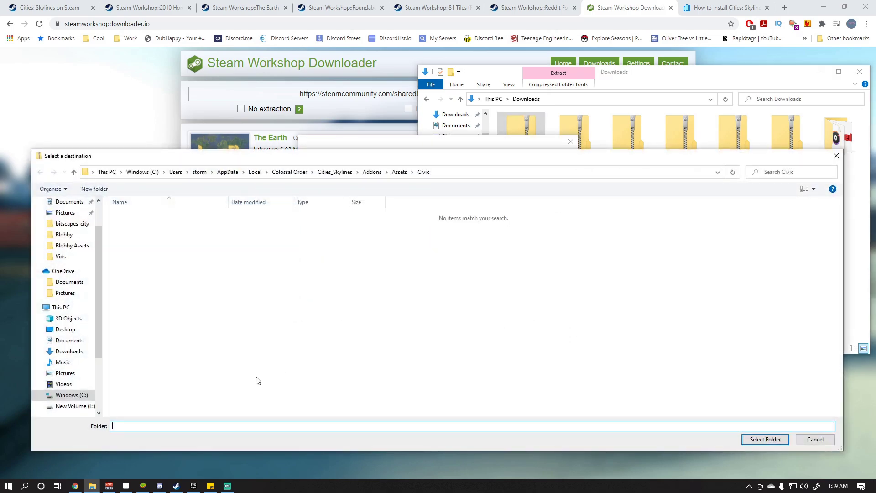
pyautogui.click(72, 395)
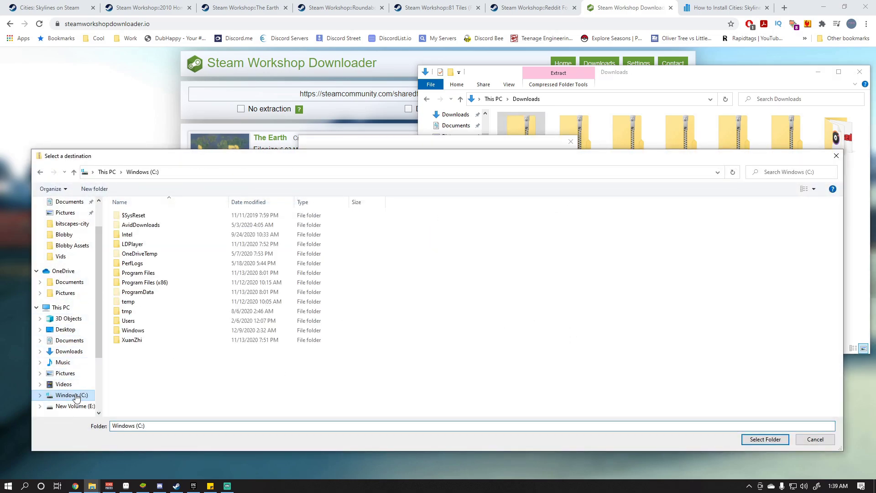
pyautogui.doubleClick(145, 273)
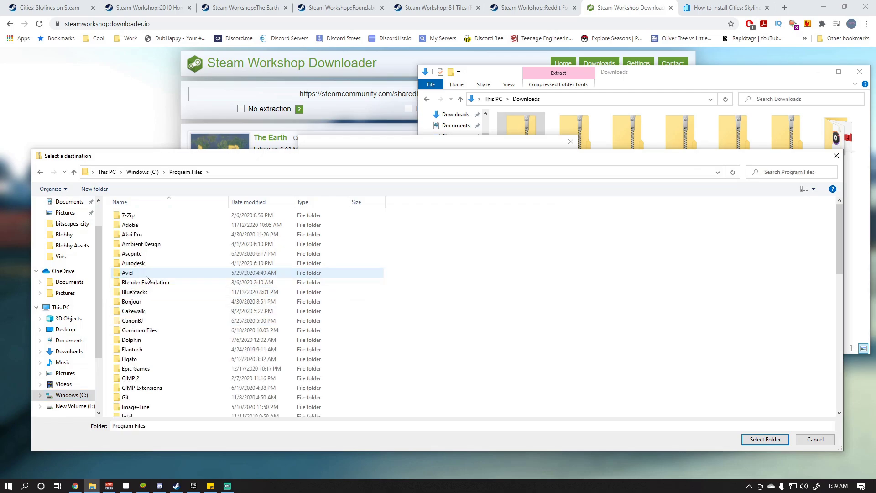
pyautogui.click(140, 371)
pyautogui.doubleClick(140, 374)
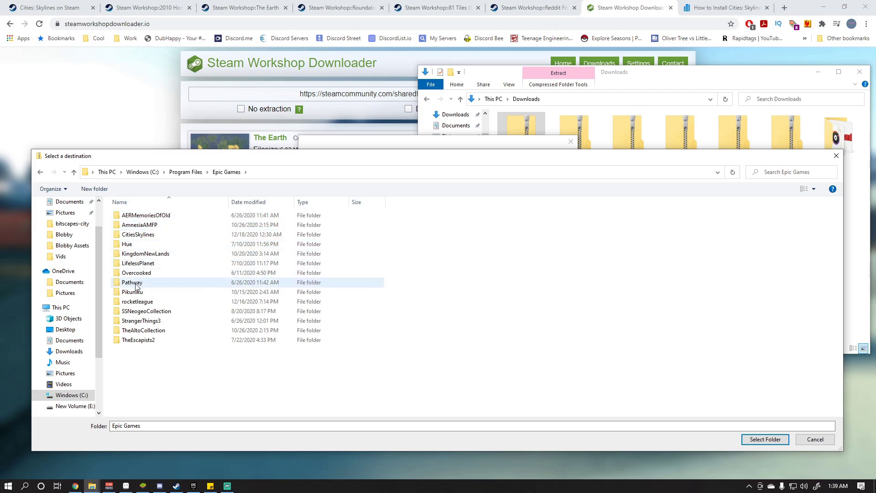
pyautogui.click(147, 238)
pyautogui.doubleClick(147, 239)
pyautogui.doubleClick(143, 235)
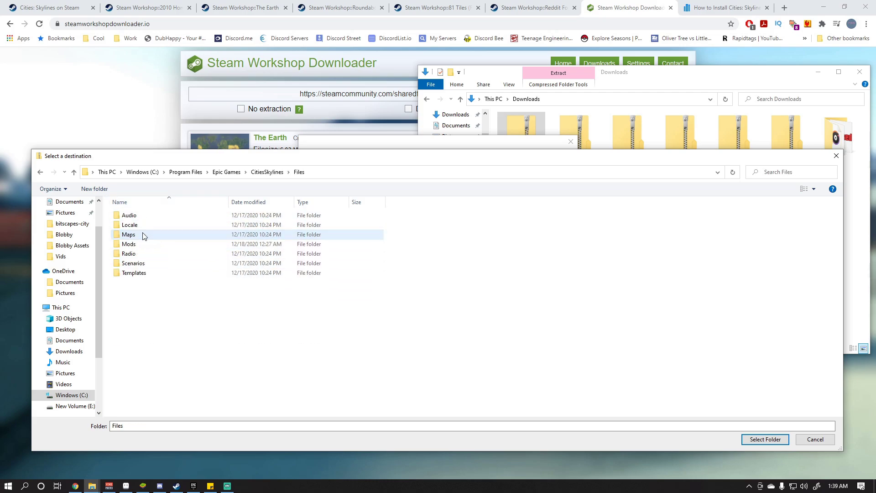
pyautogui.doubleClick(128, 234)
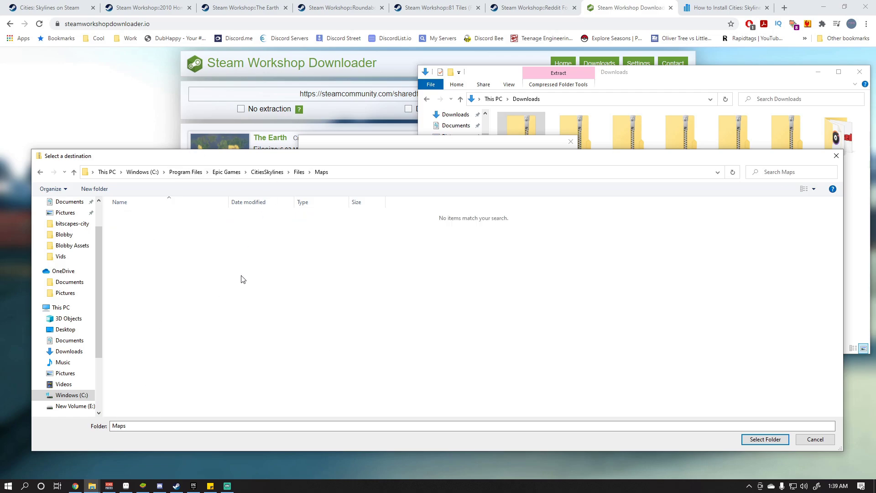
# Create a new folder named Earth inside the Maps folder
pyautogui.rightClick(263, 290)
pyautogui.moveTo(323, 407)
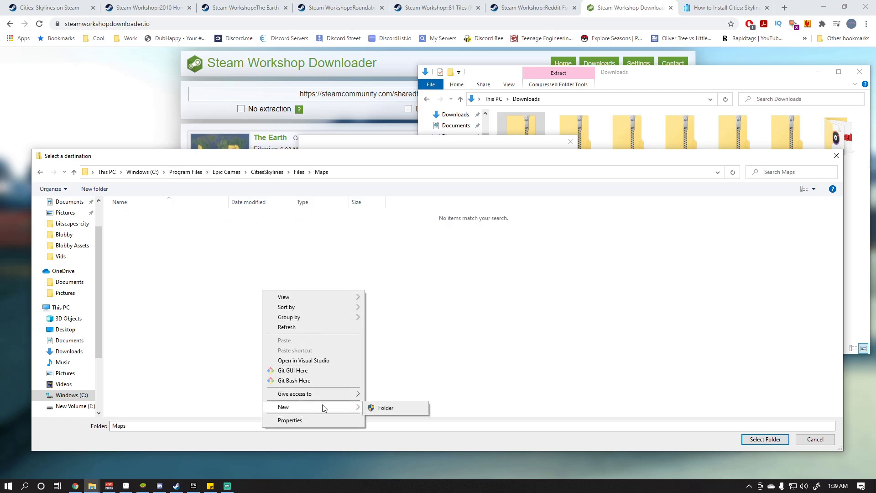
pyautogui.click(384, 408)
pyautogui.write('Earth')
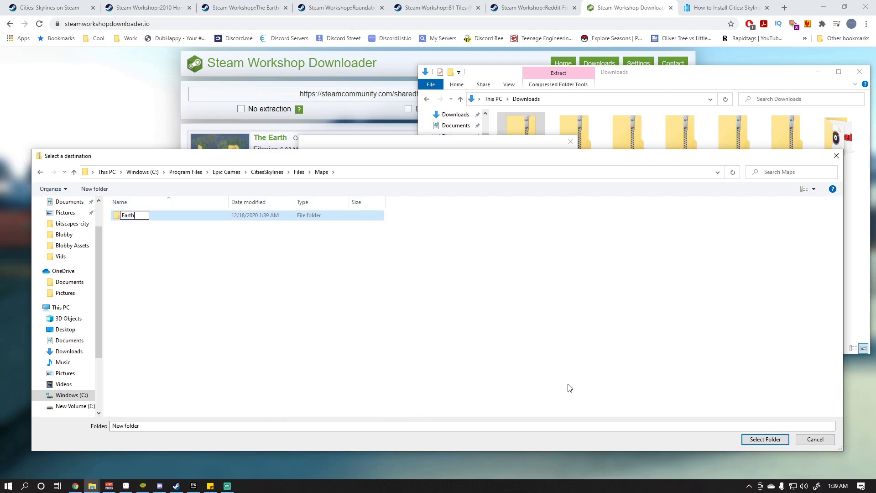
pyautogui.press('Return')
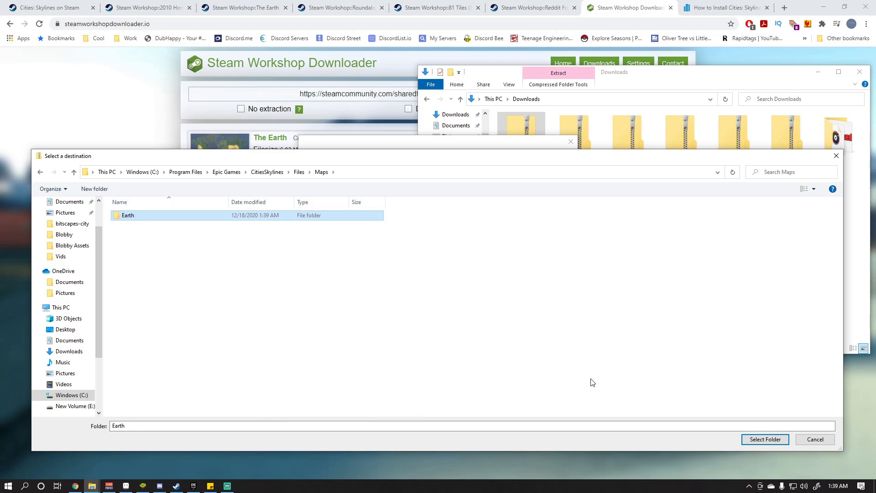
# Extract The Earth archive into the Earth folder with administrator permission and close the extracted folder's window
pyautogui.doubleClick(158, 220)
pyautogui.click(764, 439)
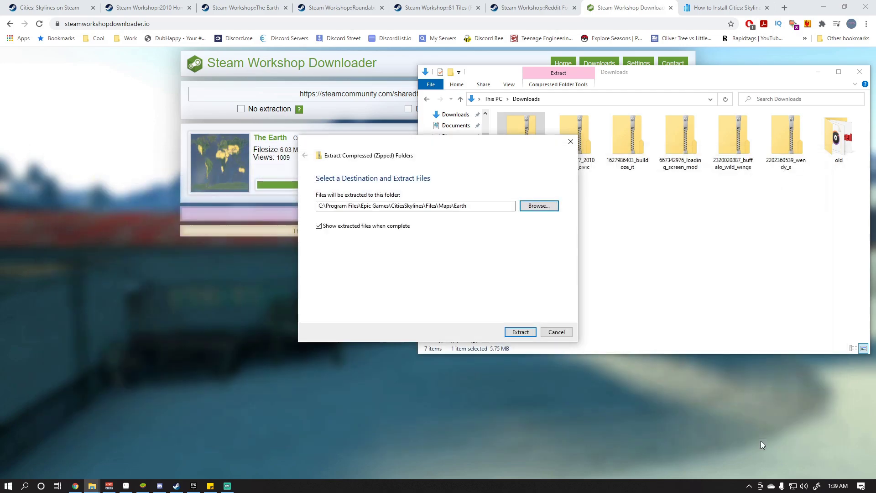
pyautogui.click(520, 333)
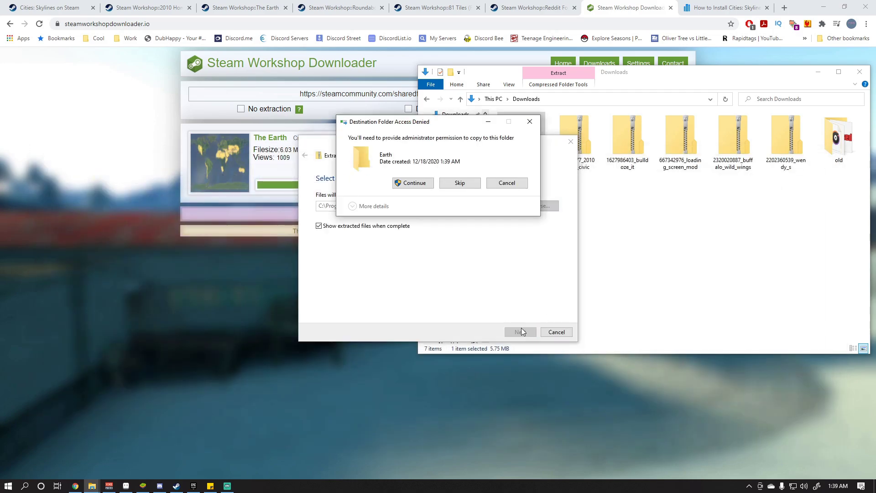
pyautogui.click(422, 184)
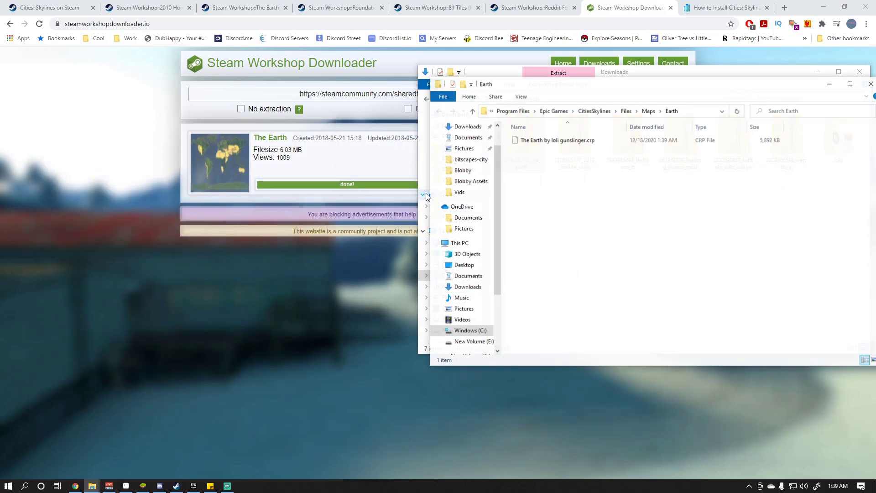
pyautogui.moveTo(857, 90); pyautogui.dragTo(721, 94)
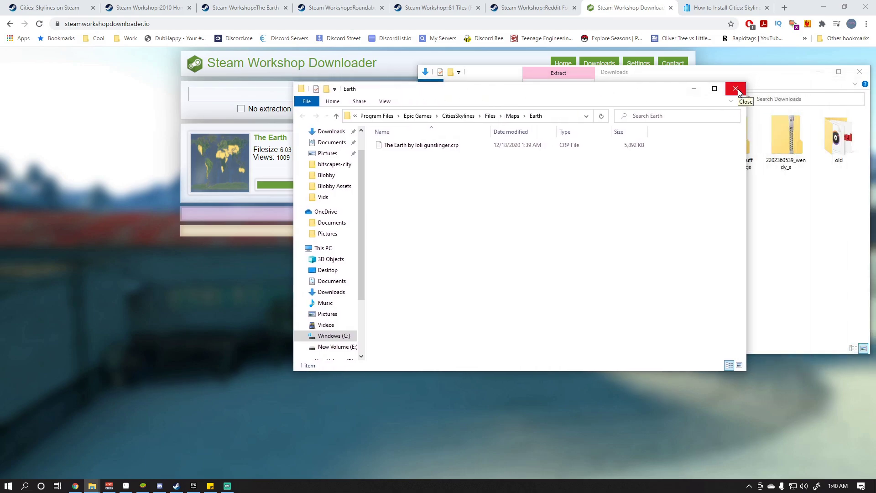
pyautogui.click(736, 89)
pyautogui.click(412, 155)
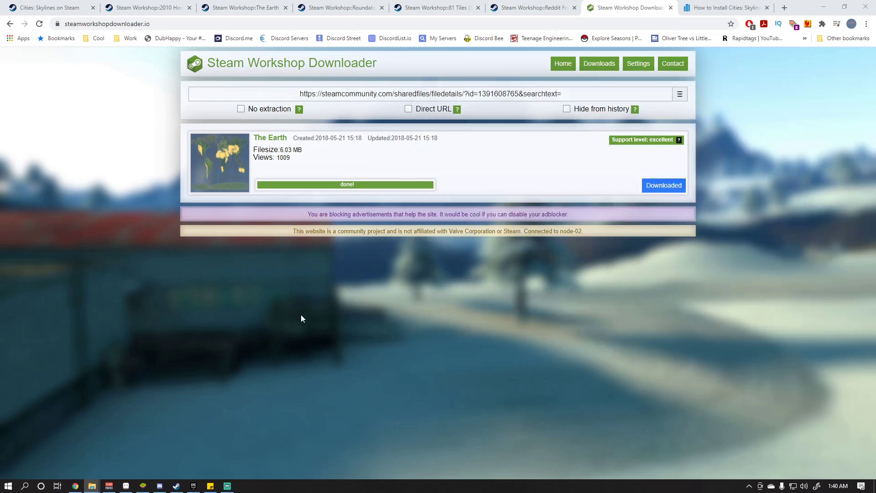
# Close the 2010 Honda Civic and The Earth Workshop pages and copy the web address of the Roundabout Builder mod's page
pyautogui.click(166, 5)
pyautogui.click(190, 7)
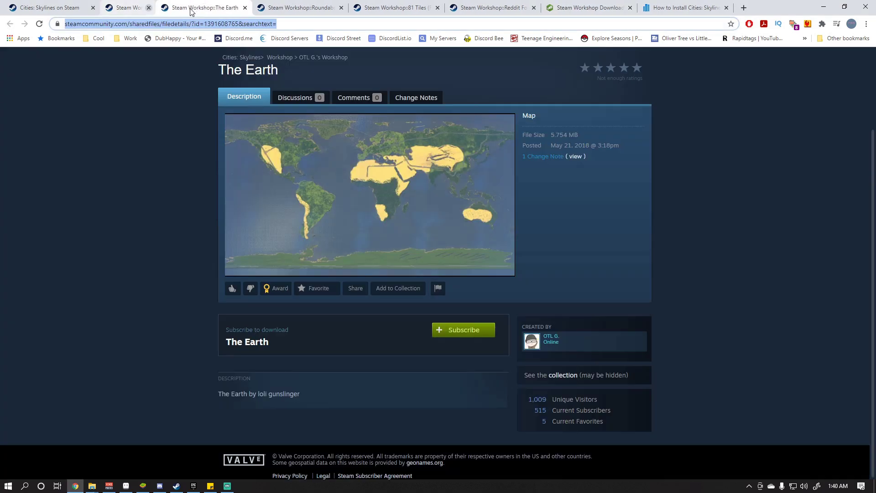
pyautogui.click(189, 8)
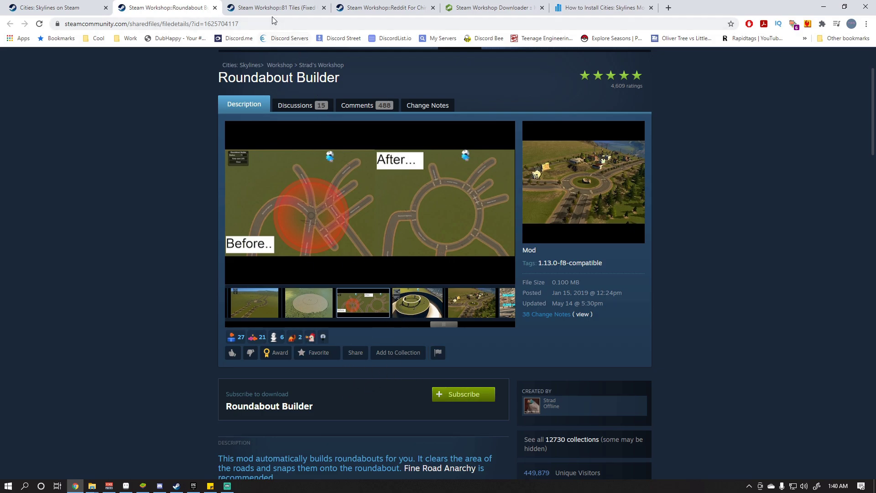
pyautogui.click(272, 21)
pyautogui.rightClick(272, 20)
pyautogui.click(307, 73)
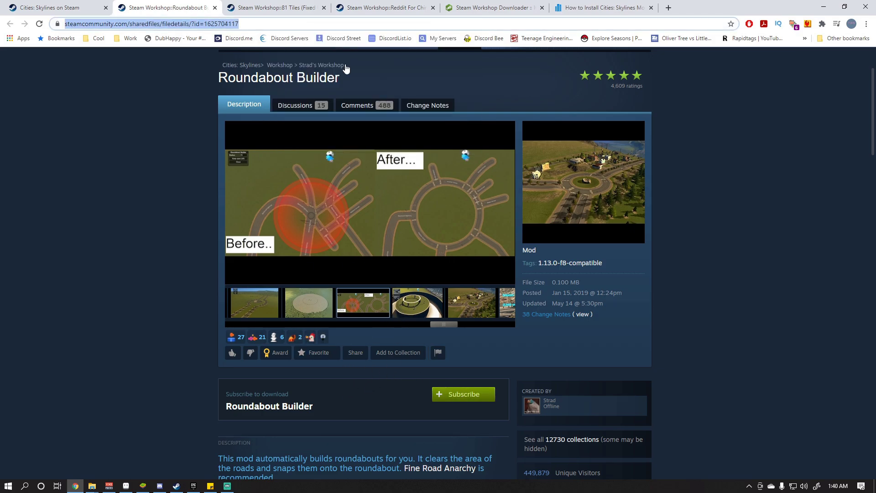
# Download Roundabout Builder through Steam Workshop Downloader using the copied address and open its archive
pyautogui.click(510, 4)
pyautogui.click(438, 94)
pyautogui.rightClick(439, 95)
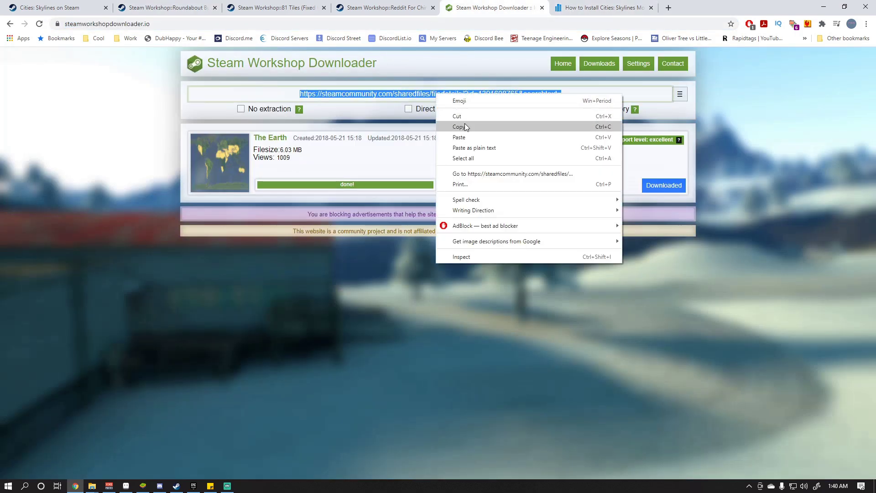
pyautogui.click(470, 138)
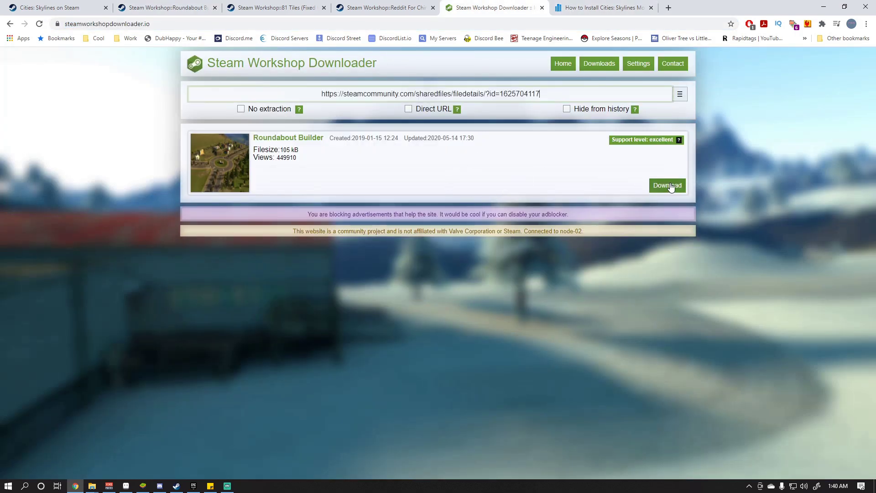
pyautogui.click(668, 187)
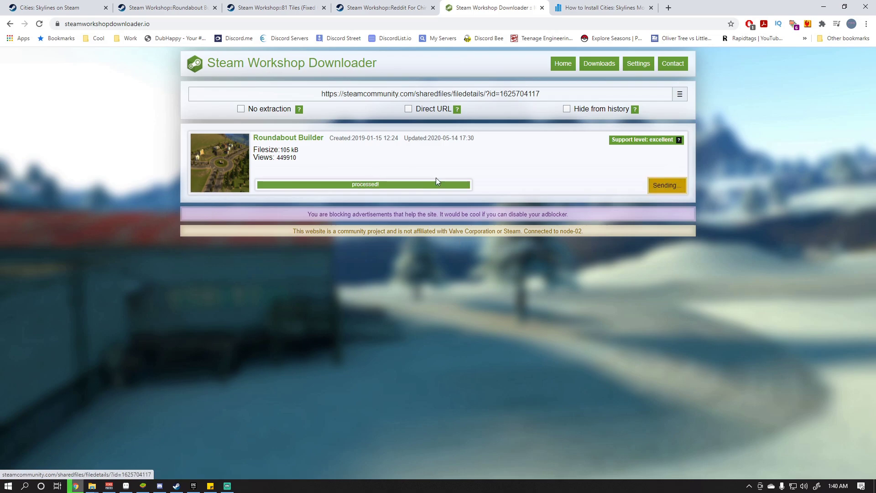
pyautogui.click(677, 190)
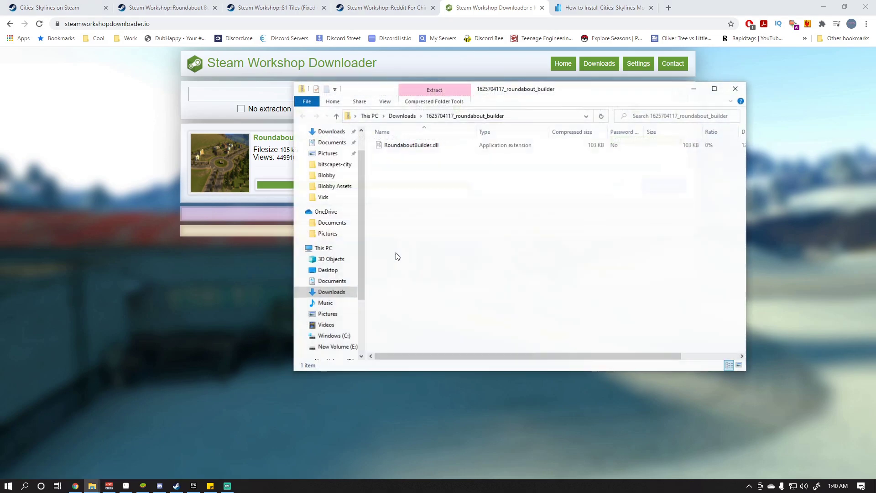
# Extract the Roundabout Builder archive to the default location in the Downloads folder and close the extracted folder's window
pyautogui.click(401, 116)
pyautogui.rightClick(405, 156)
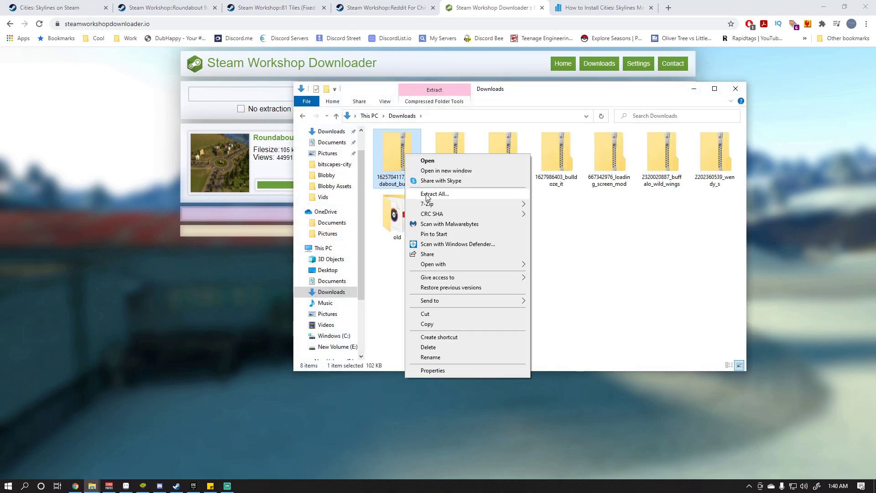
pyautogui.click(429, 193)
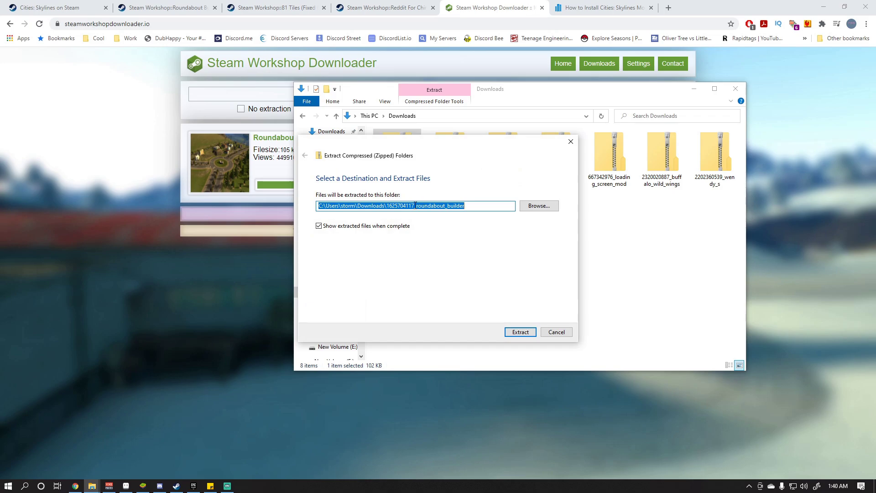
pyautogui.click(521, 332)
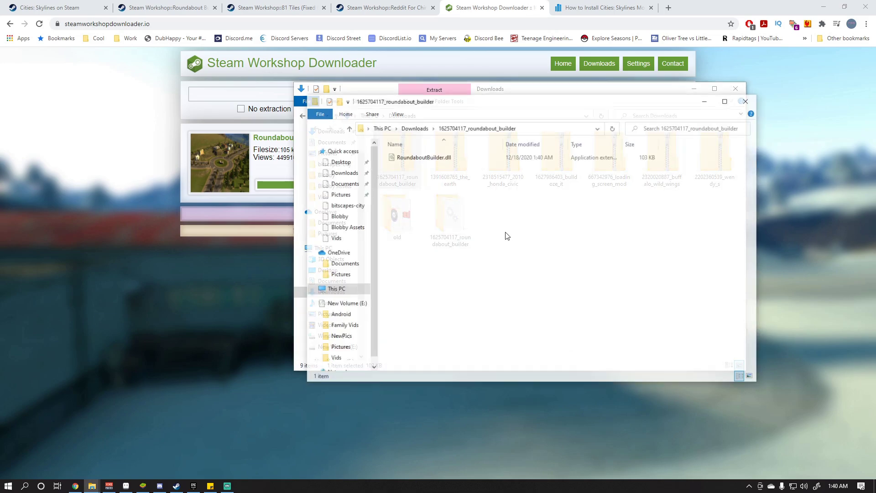
pyautogui.click(747, 100)
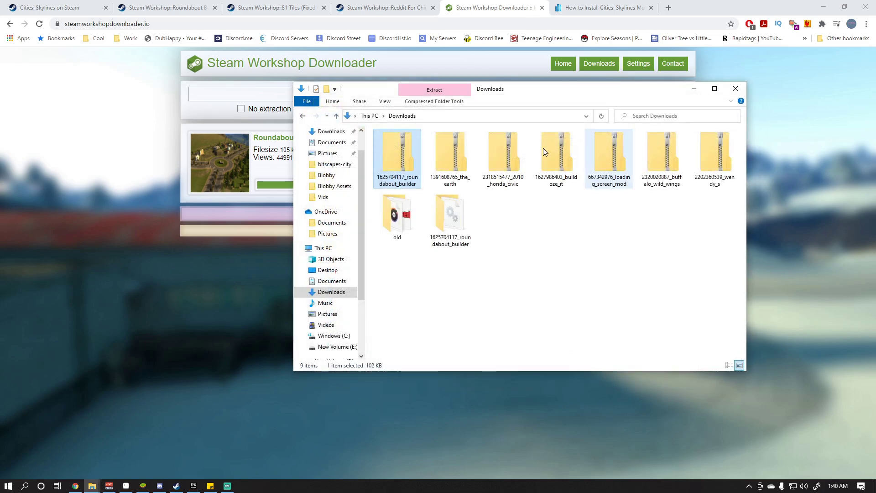
# Start another extraction of the Roundabout Builder archive and browse for its destination to the CitiesSkylines\Files\Mods folder
pyautogui.rightClick(371, 158)
pyautogui.rightClick(397, 149)
pyautogui.click(427, 187)
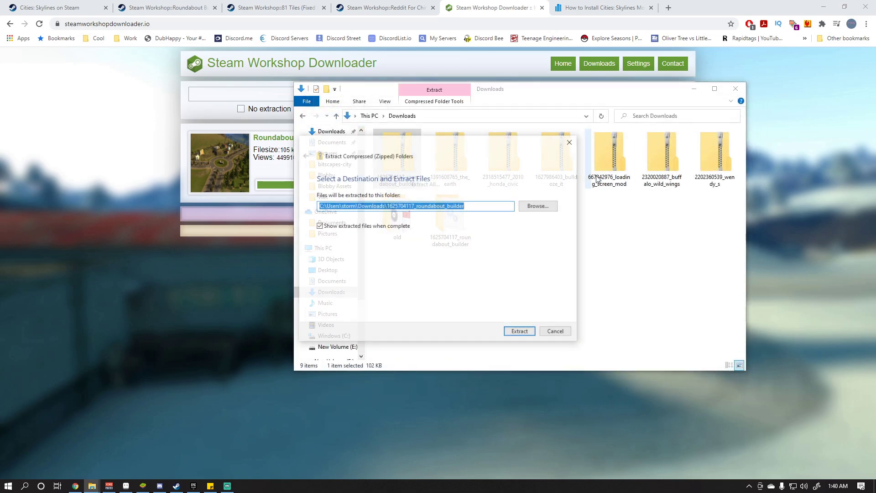
pyautogui.click(539, 205)
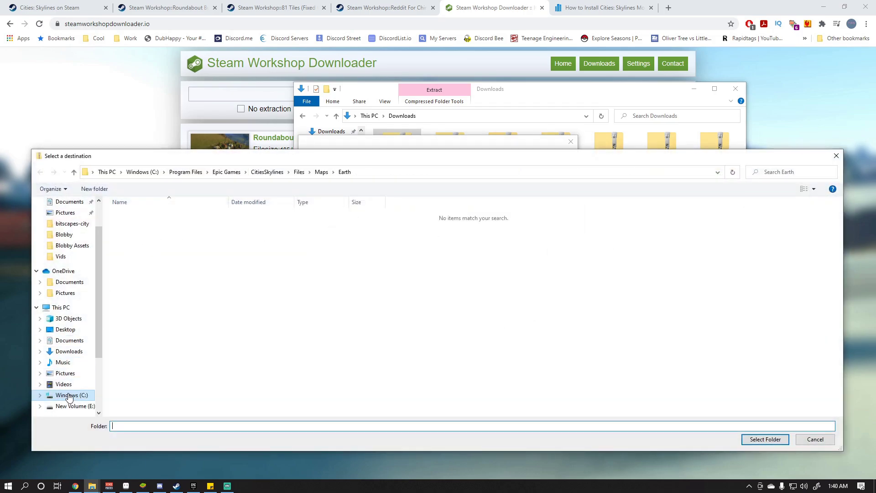
pyautogui.click(69, 396)
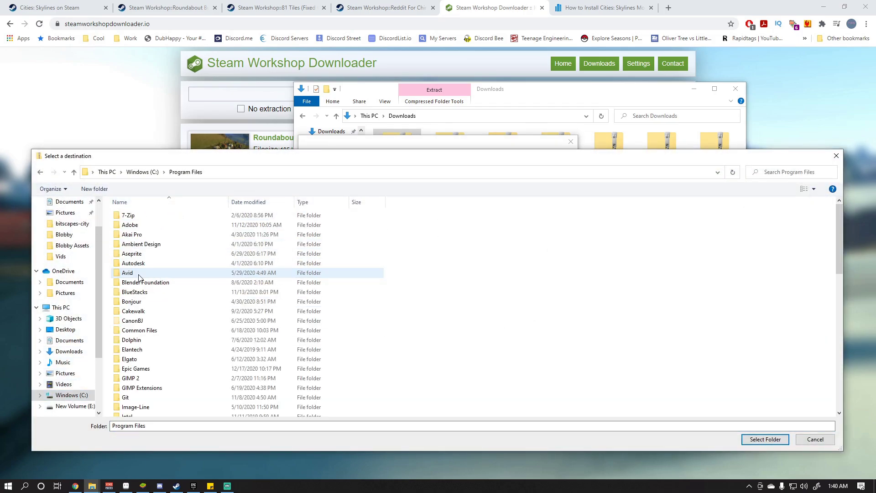
pyautogui.click(140, 371)
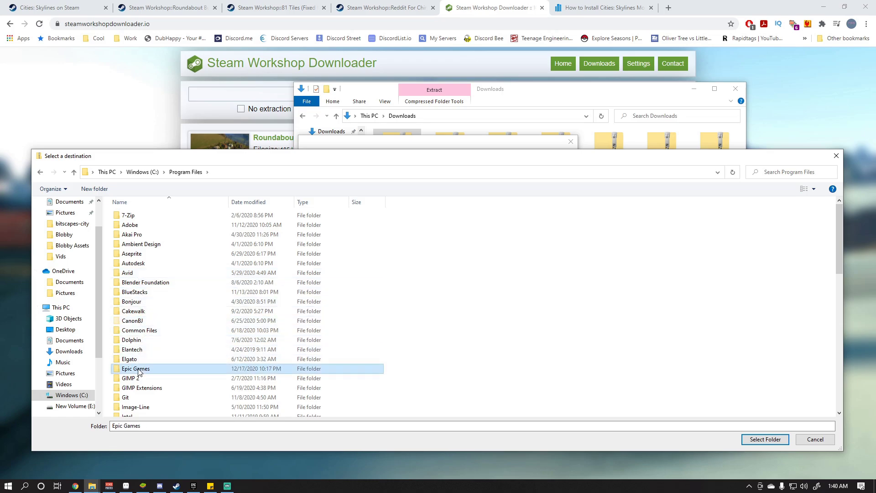
pyautogui.doubleClick(139, 370)
pyautogui.doubleClick(139, 234)
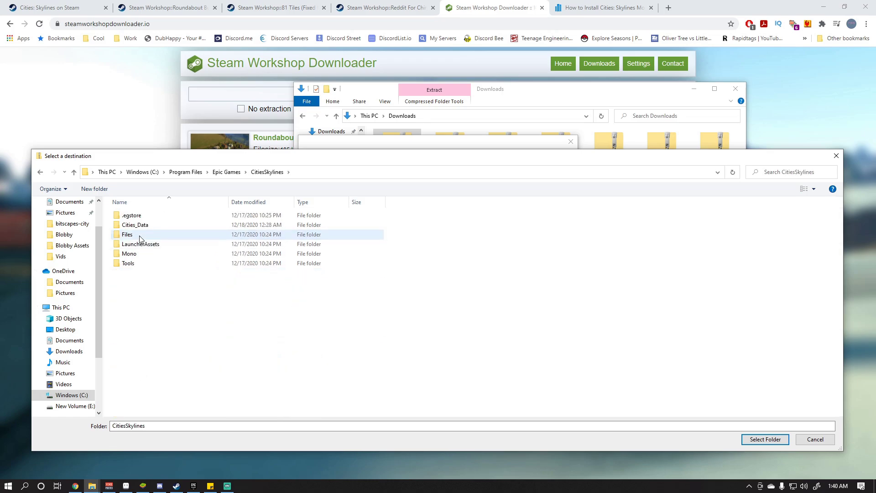
pyautogui.doubleClick(140, 235)
pyautogui.click(136, 244)
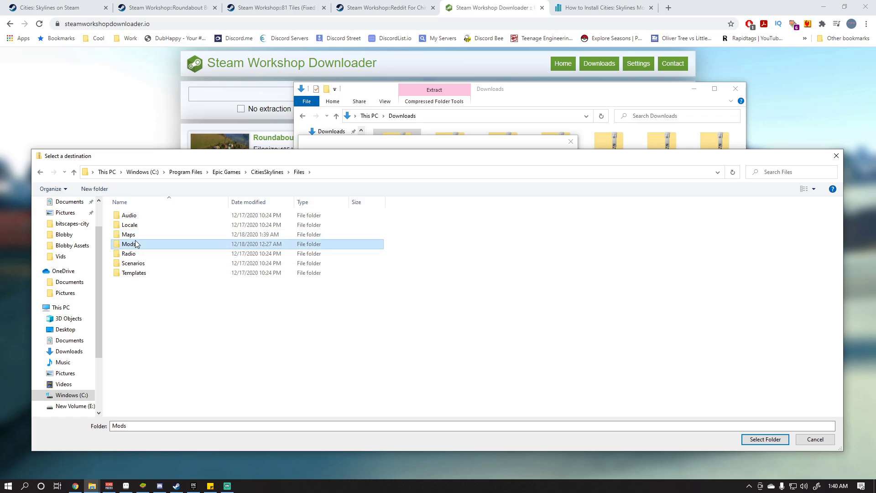
pyautogui.doubleClick(136, 245)
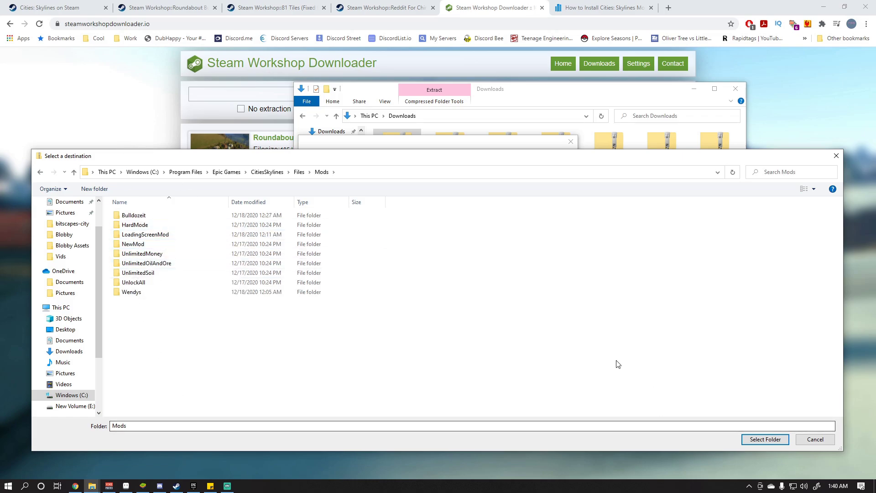
# Create a folder named RoundaboutBuilder inside the Mods folder and choose it as the extraction destination
pyautogui.rightClick(589, 345)
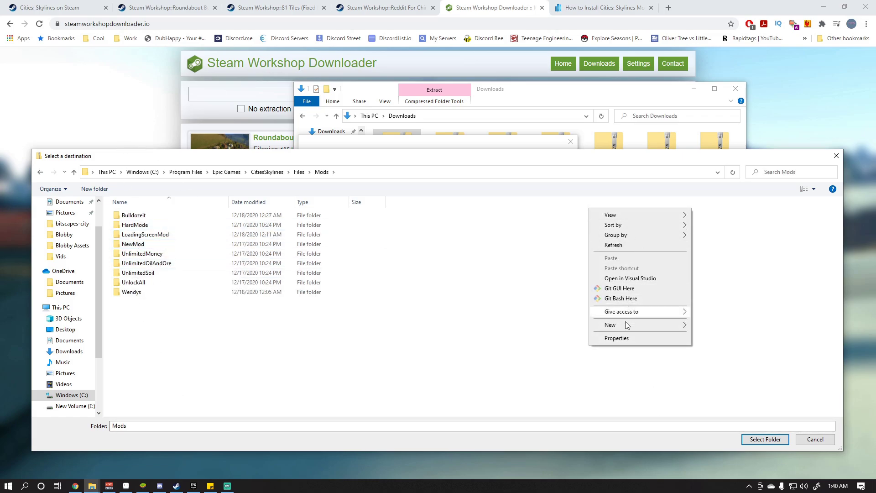
pyautogui.moveTo(631, 325)
pyautogui.click(716, 326)
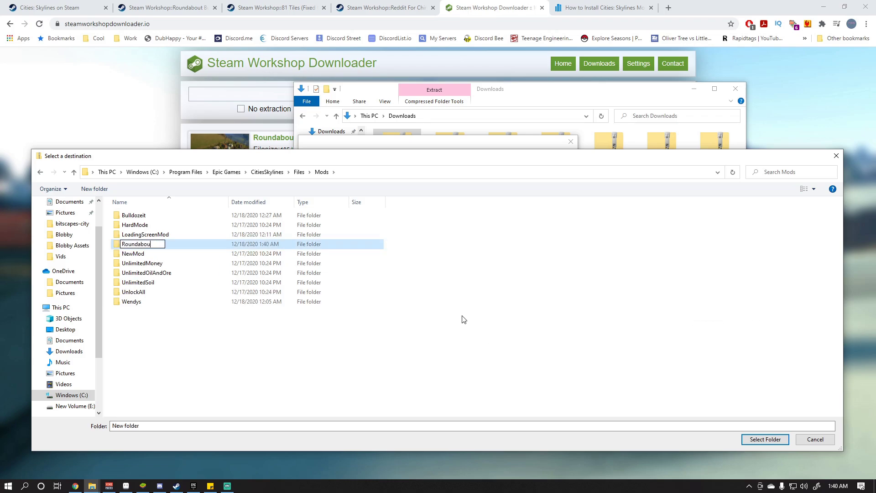
pyautogui.press('Return')
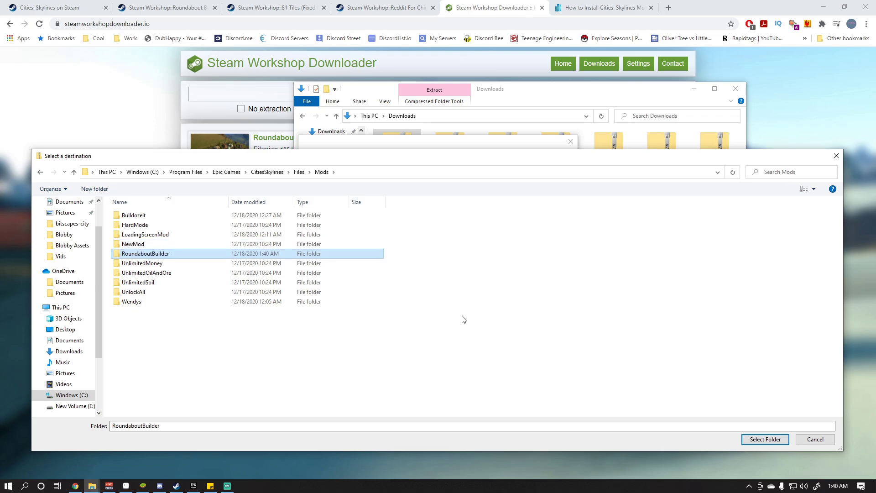
pyautogui.click(765, 438)
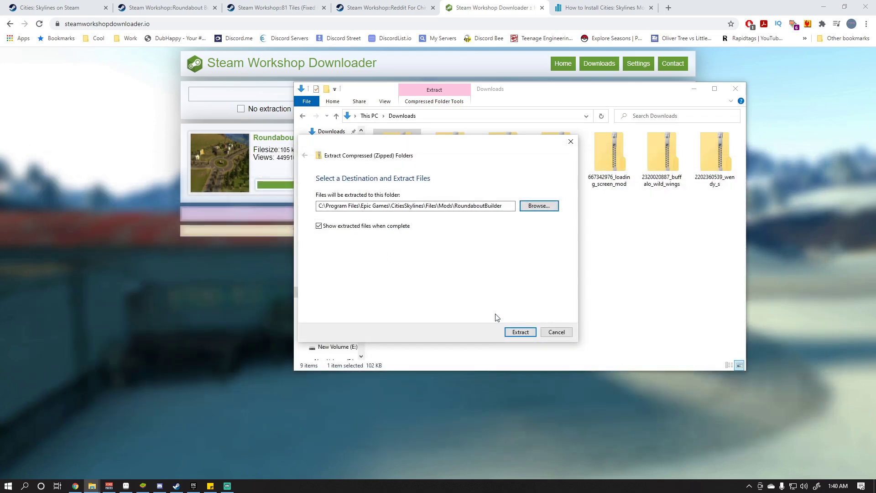
# Extract the Roundabout Builder archive into the Mods\RoundaboutBuilder folder and close the extracted folder and Downloads windows
pyautogui.click(519, 332)
pyautogui.click(432, 182)
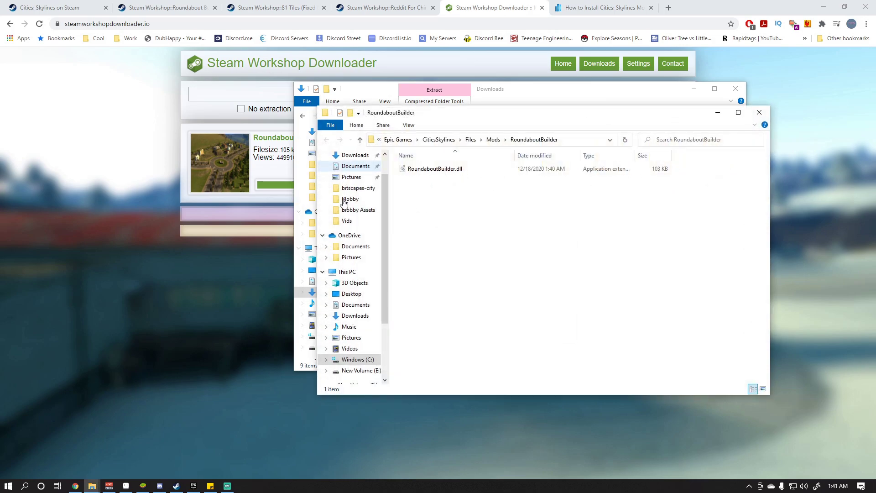
pyautogui.click(759, 115)
pyautogui.click(735, 89)
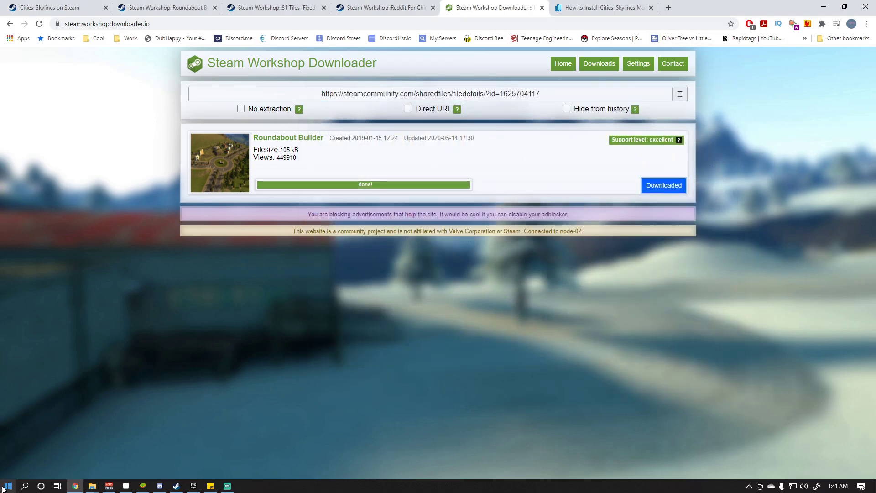
# Switch to the Epic Games Launcher and launch Cities: Skylines from the library
pyautogui.click(3, 489)
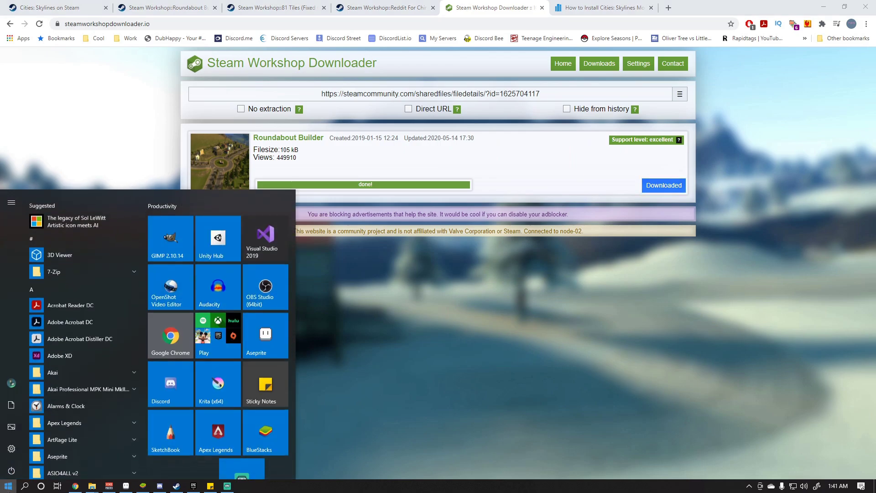
pyautogui.click(199, 489)
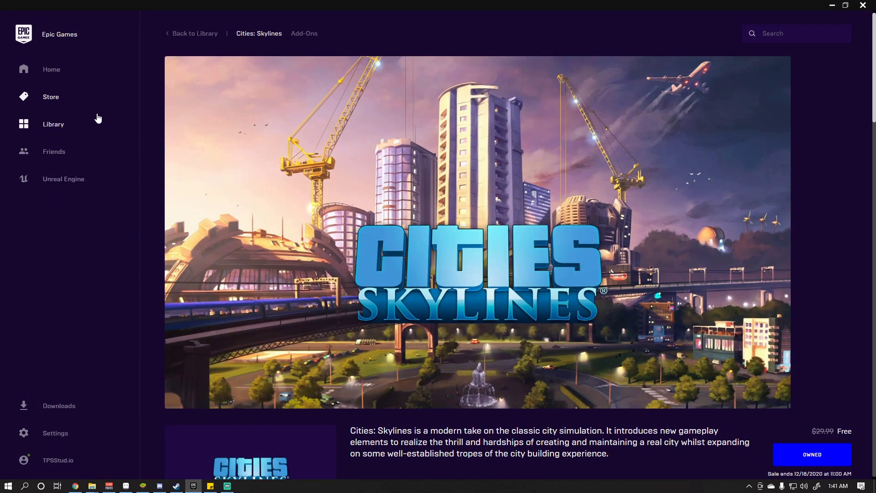
pyautogui.click(98, 119)
pyautogui.click(206, 166)
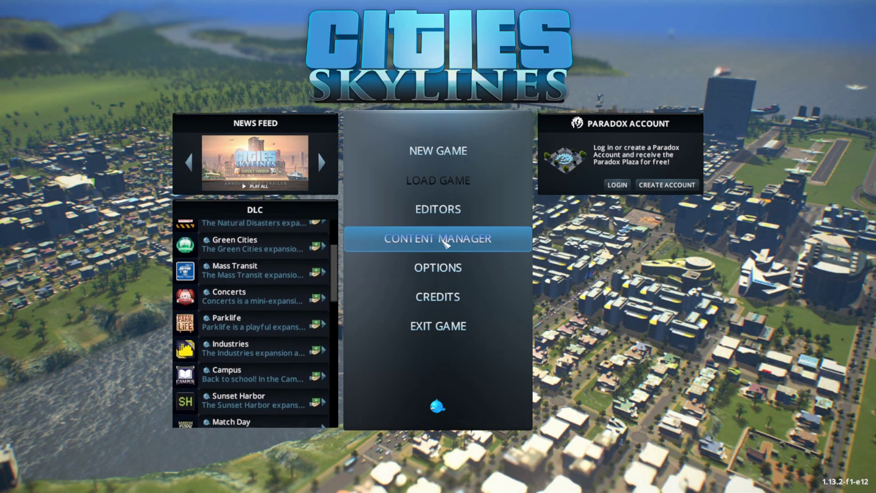
# Delete the duplicate second entry of The Earth map from the maps in the Content Manager
pyautogui.click(442, 241)
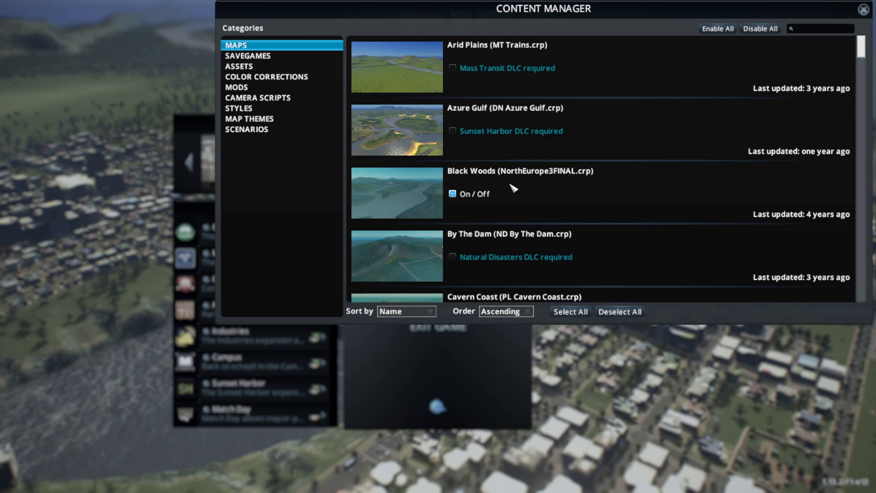
pyautogui.scroll(-20, 513, 187)
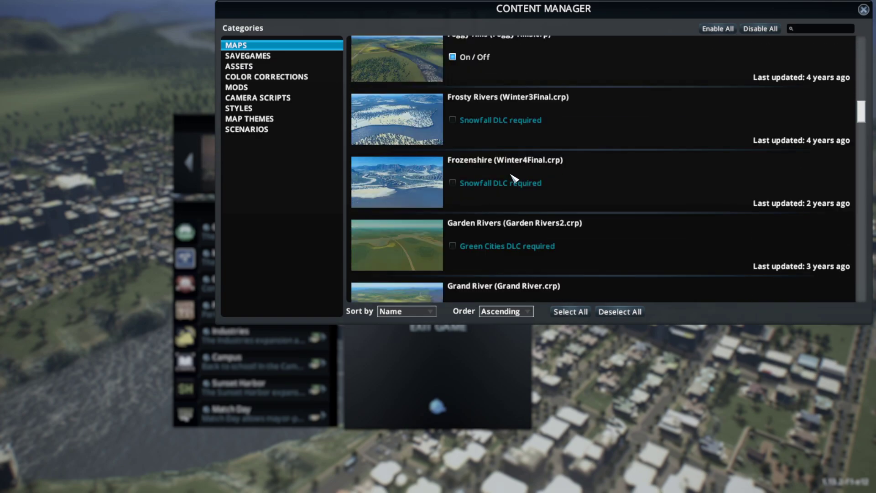
pyautogui.scroll(-15, 512, 176)
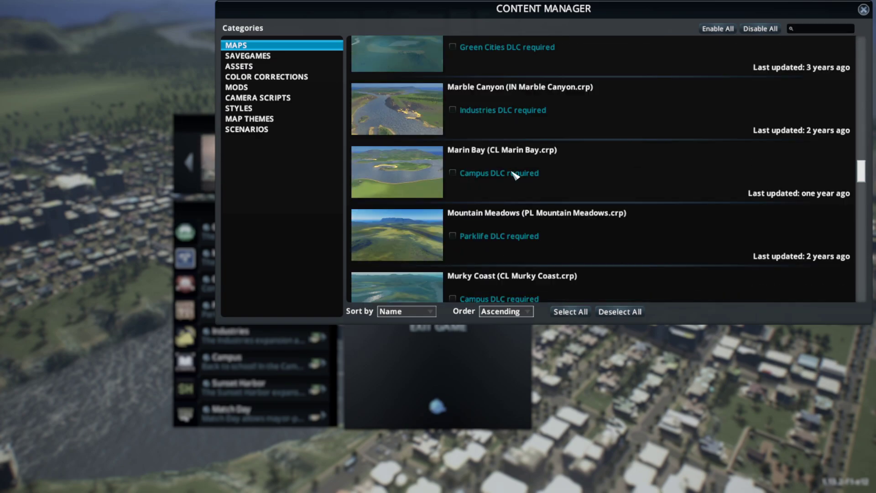
pyautogui.scroll(-15, 514, 176)
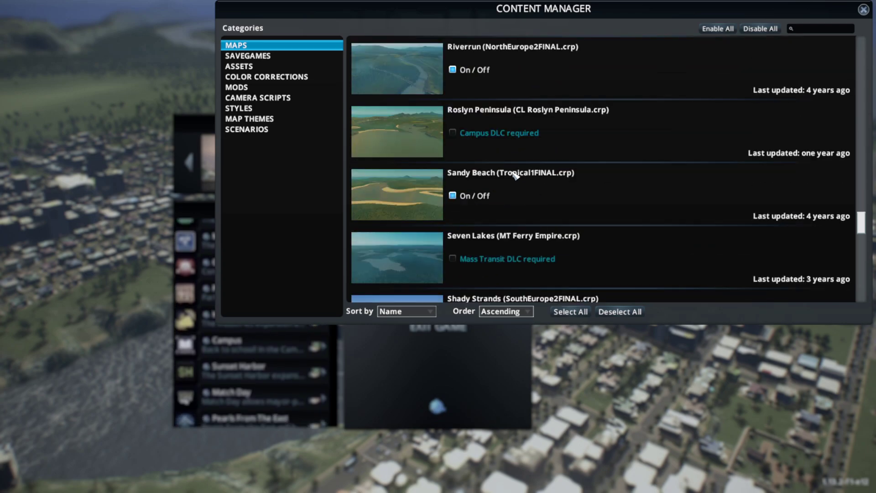
pyautogui.scroll(-15, 514, 176)
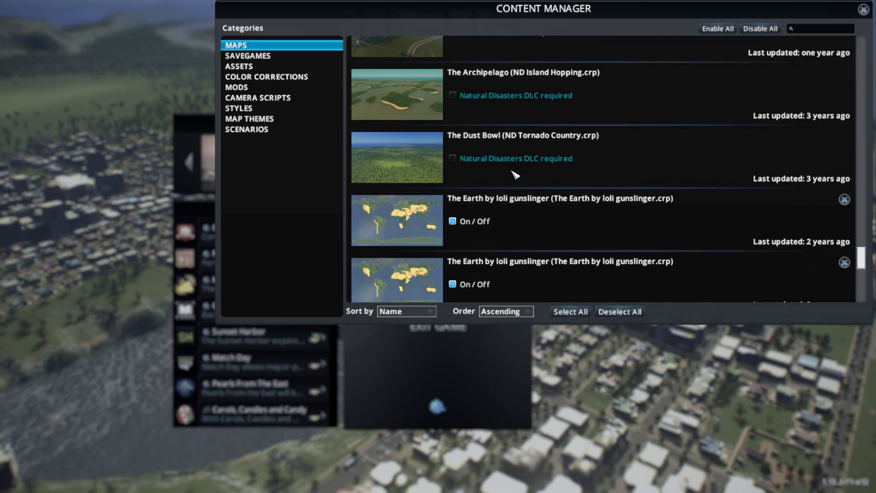
pyautogui.scroll(-2, 515, 176)
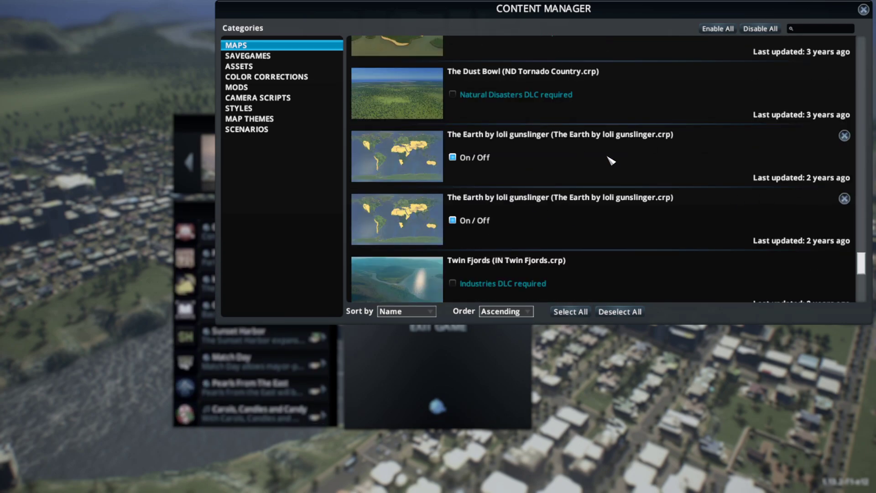
pyautogui.click(845, 199)
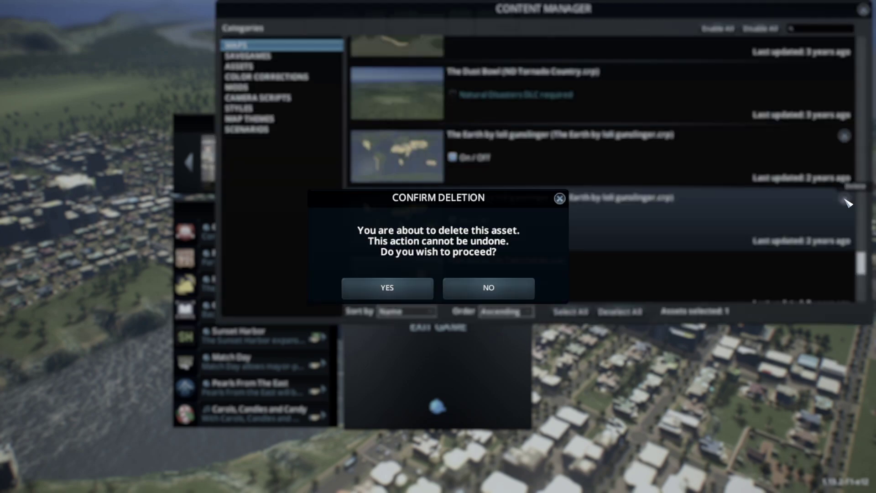
pyautogui.click(409, 294)
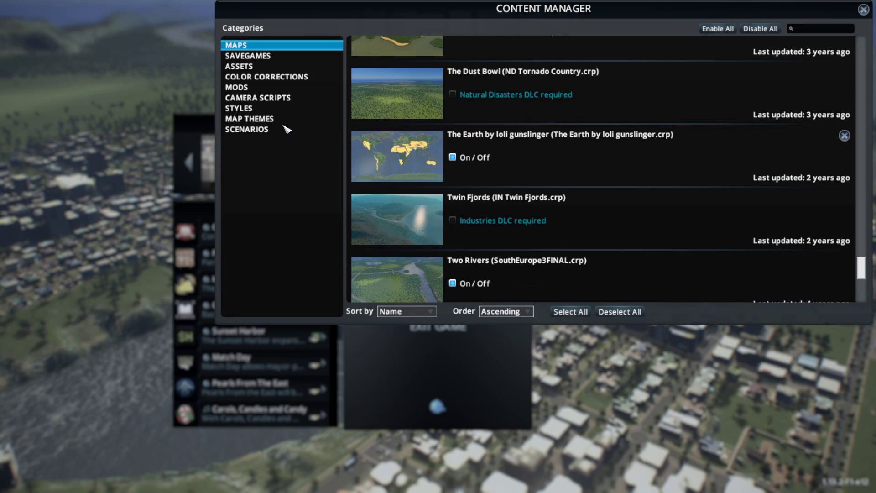
# Review the installed assets and mods in the Content Manager, including Roundabout Builder, and close it
pyautogui.click(243, 68)
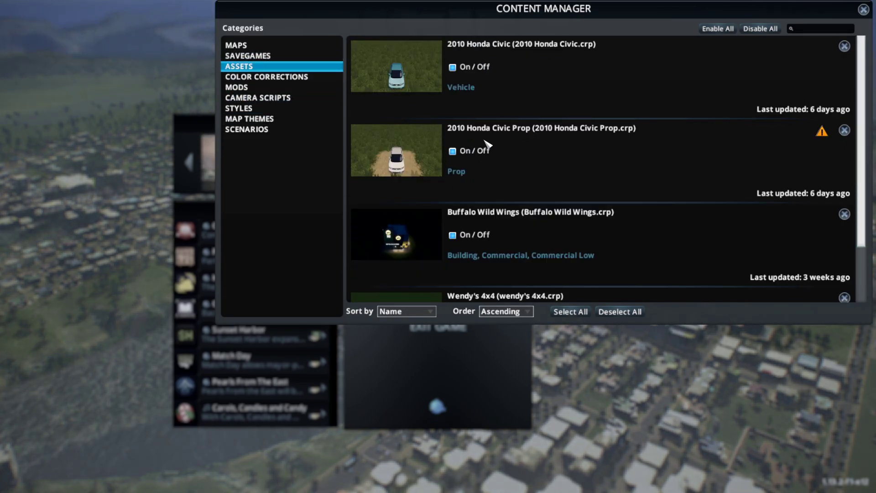
pyautogui.scroll(-2, 502, 226)
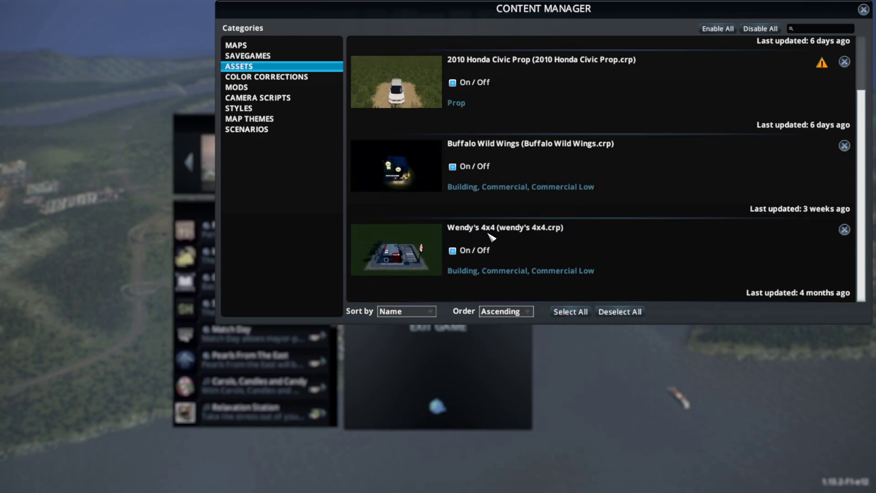
pyautogui.click(237, 87)
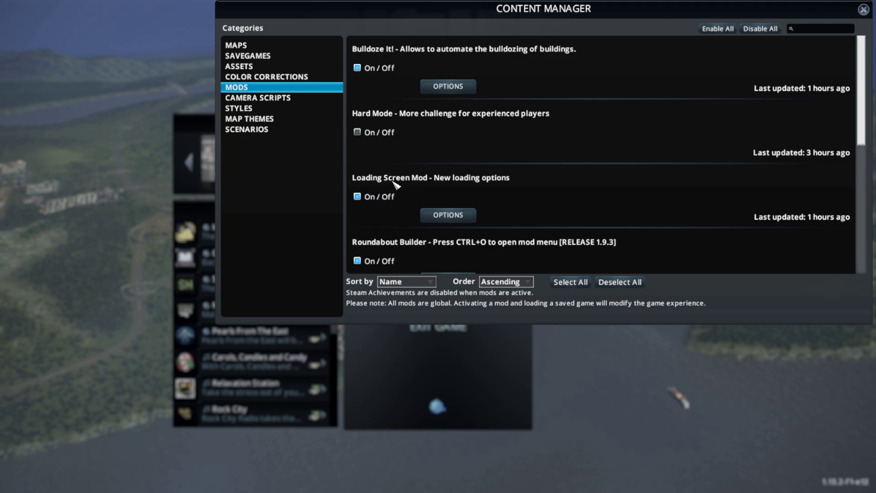
pyautogui.scroll(-2, 401, 192)
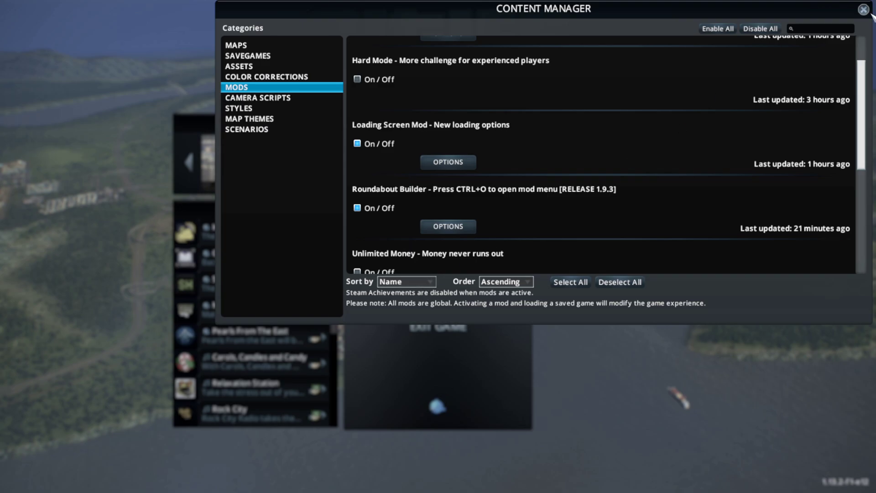
pyautogui.click(864, 10)
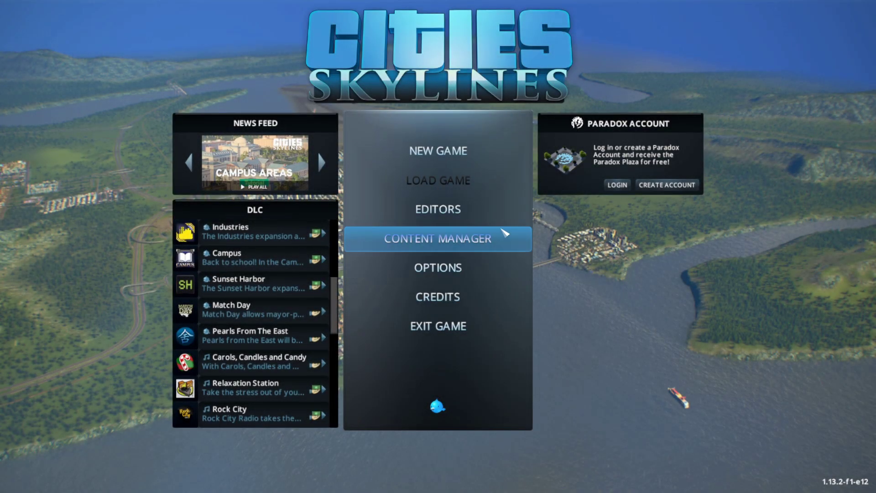
# Start a new game and dismiss the desktop notification and the Hello! introduction message
pyautogui.click(438, 151)
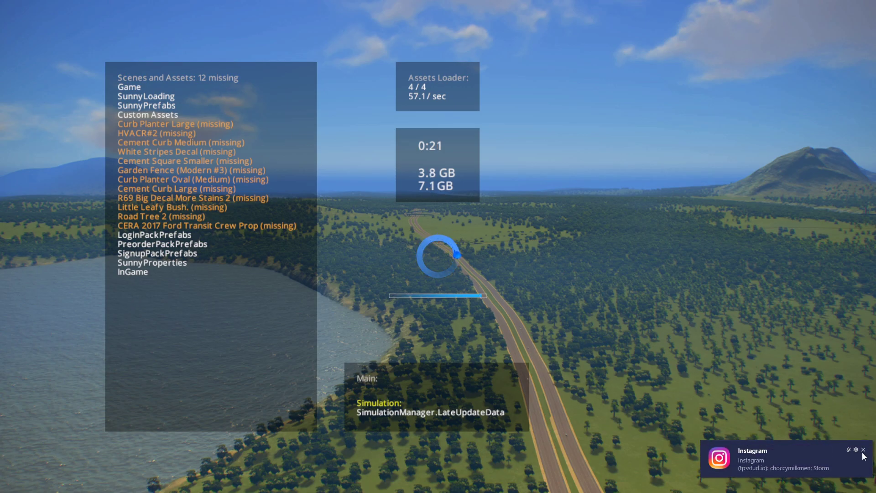
pyautogui.click(863, 450)
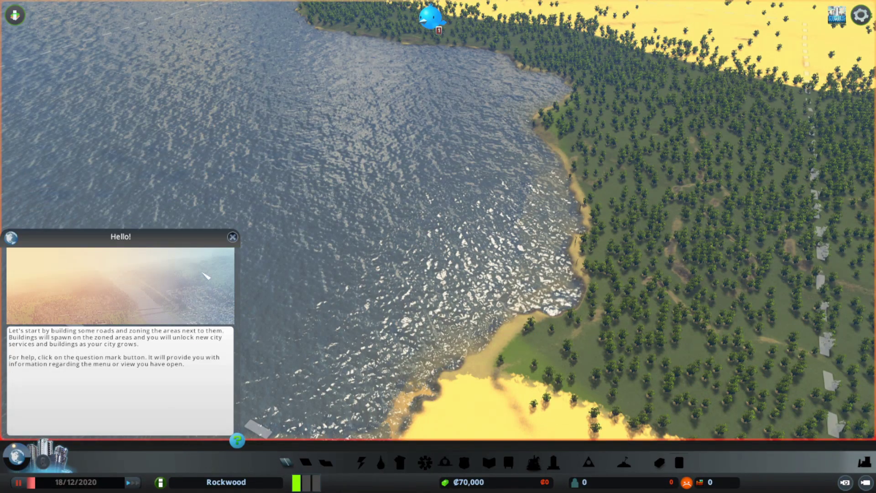
pyautogui.click(232, 237)
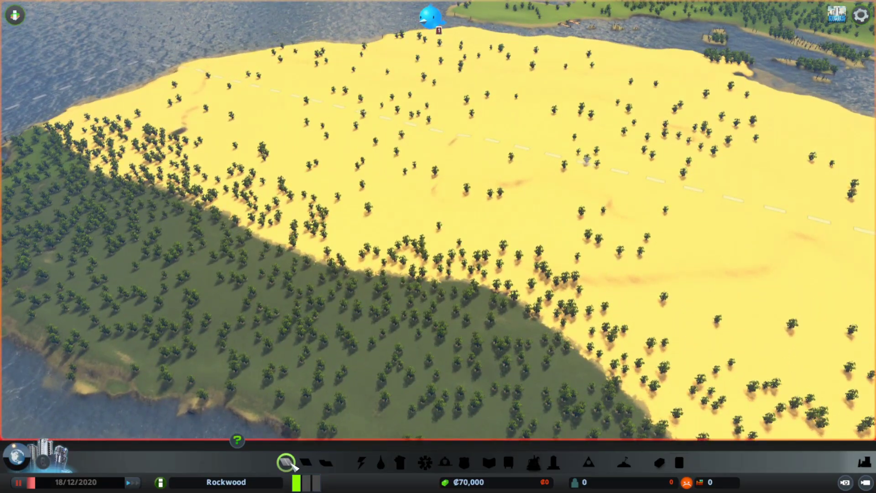
# Build a closed four-sided loop of two-lane roads on the sandy land and connect two opposite sides with a middle road
pyautogui.click(287, 462)
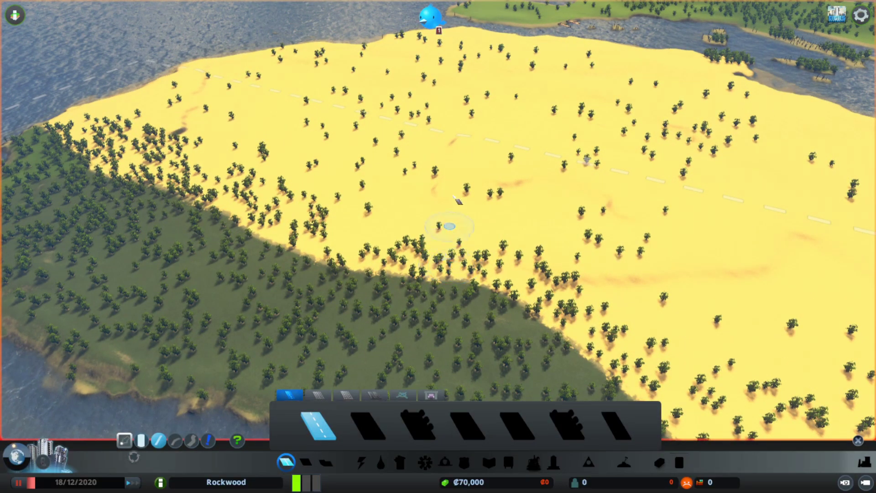
pyautogui.click(456, 167)
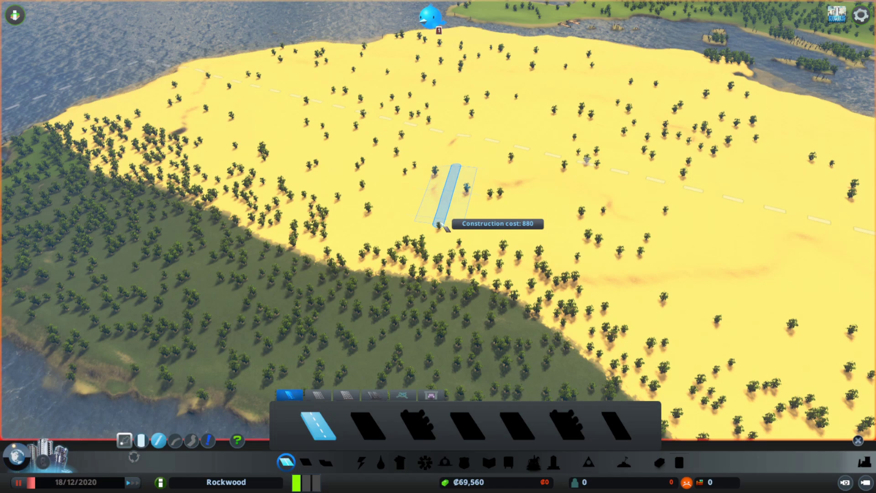
pyautogui.click(438, 224)
pyautogui.click(348, 214)
pyautogui.click(360, 153)
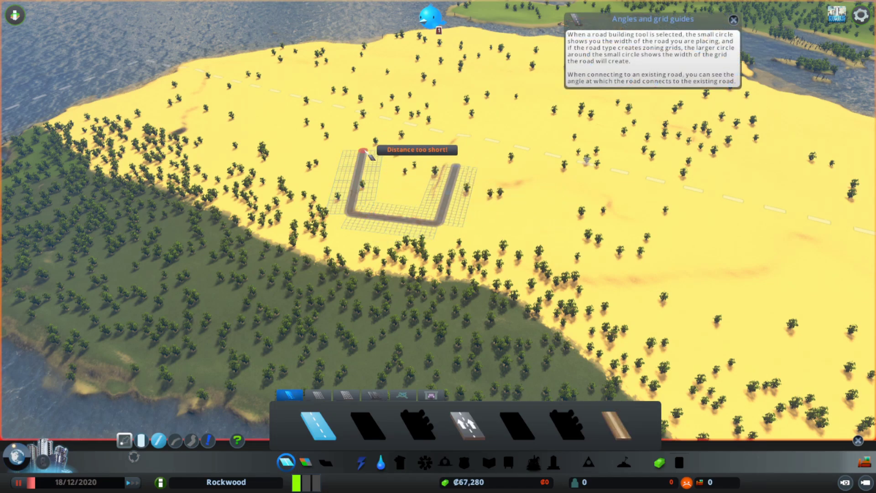
pyautogui.click(455, 167)
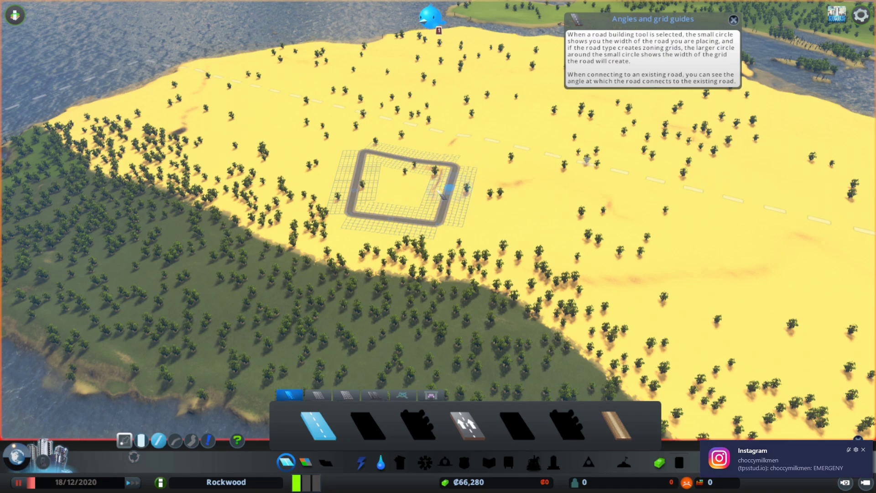
pyautogui.click(350, 178)
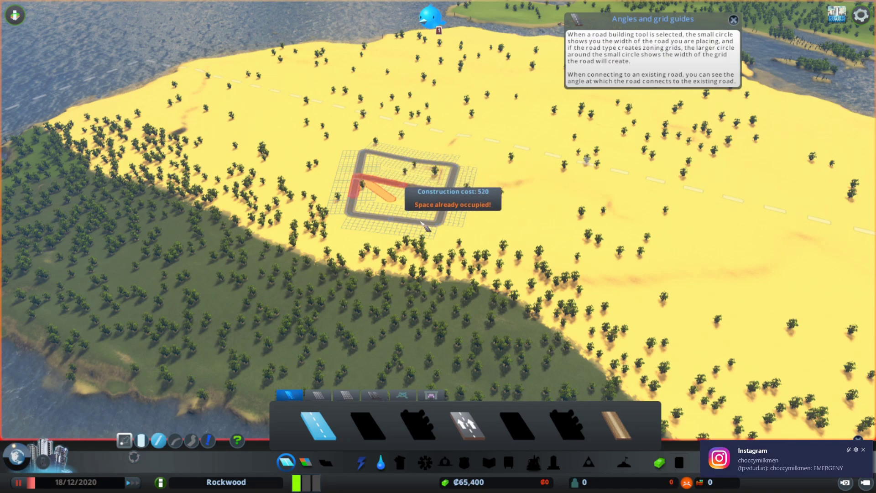
pyautogui.click(453, 191)
# Open the Roundabout Builder and place a Two-Lane Rd roundabout with radius 40 where the middle road meets the loop's side
pyautogui.scroll(-2, 346, 446)
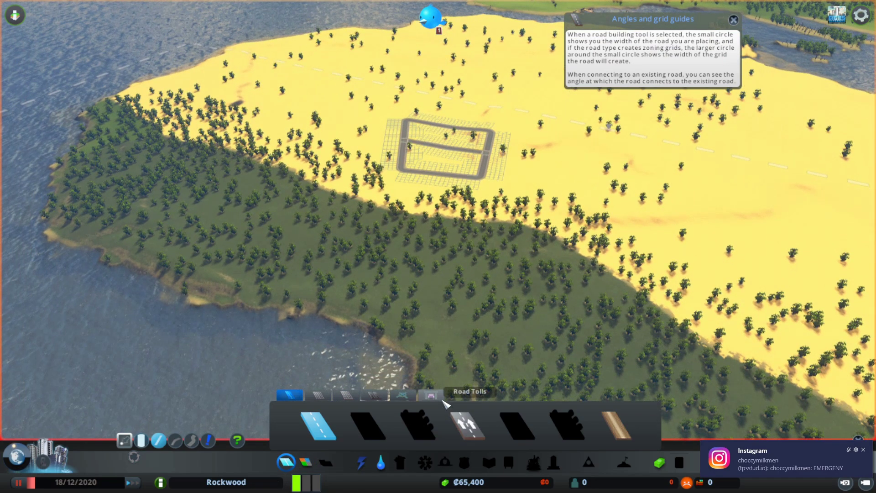
pyautogui.hotkey('ctrl', 'o')
pyautogui.scroll(3, 191, 105)
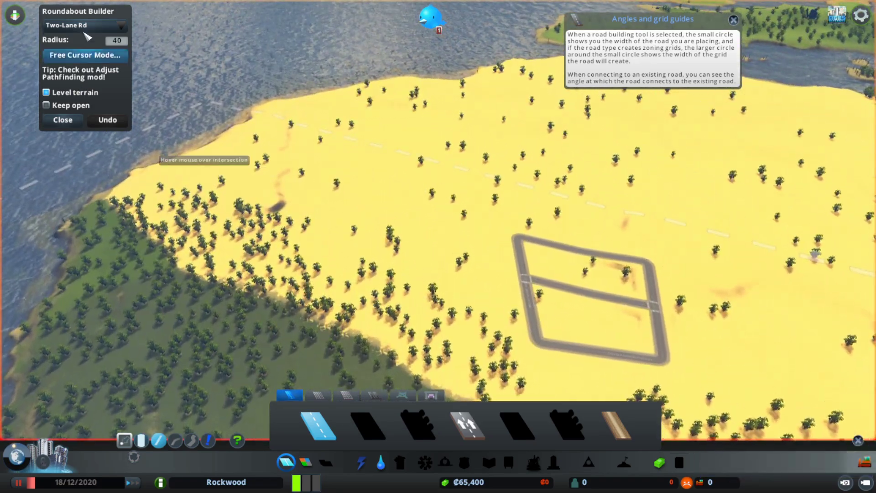
pyautogui.press('d')
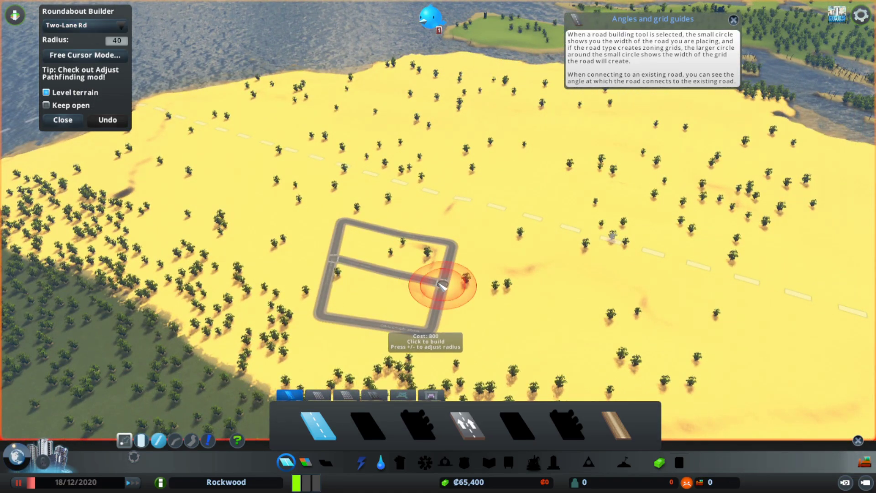
pyautogui.click(440, 283)
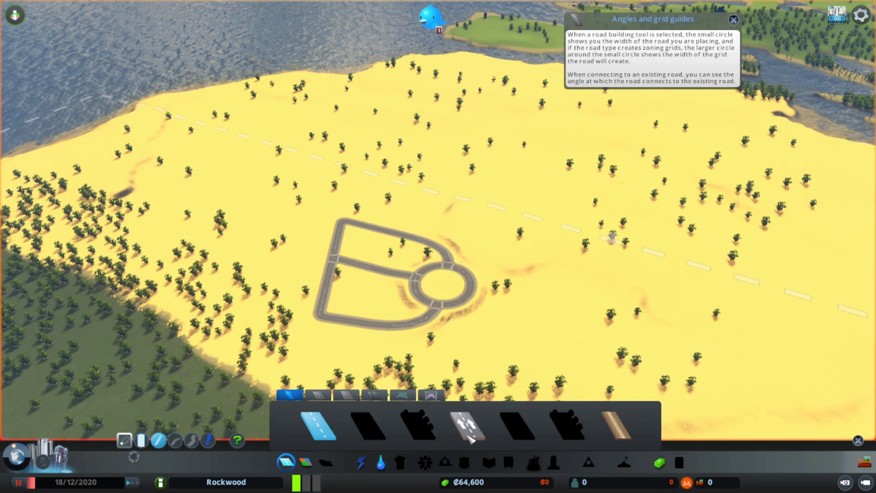
pyautogui.press('s')
pyautogui.scroll(-3, 744, 325)
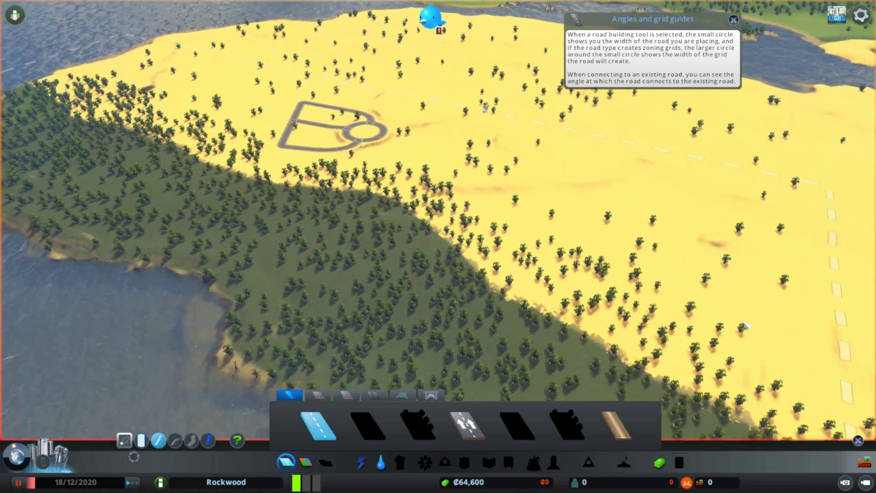
# Zone the plots along the loop's straight roads and middle road as low-density commercial, leaving the roundabout unzoned, and unpause the simulation
pyautogui.press('d')
pyautogui.scroll(3, 216, 382)
pyautogui.press('a')
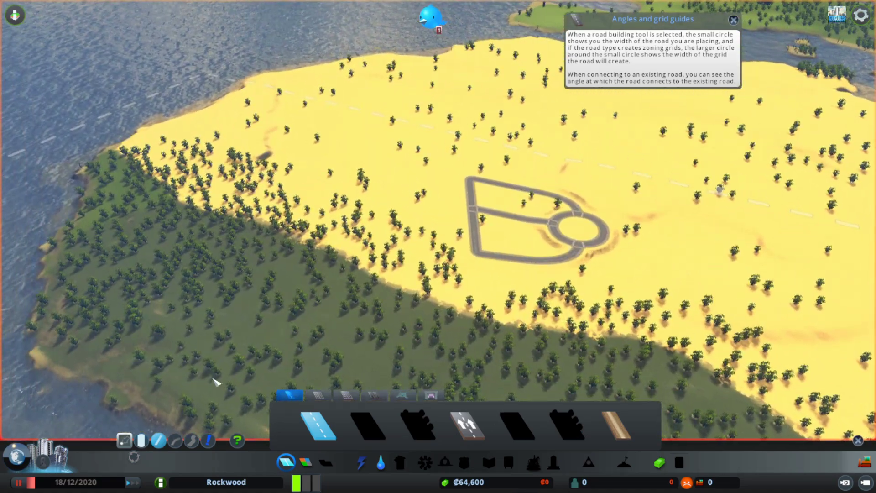
pyautogui.click(306, 463)
pyautogui.click(415, 431)
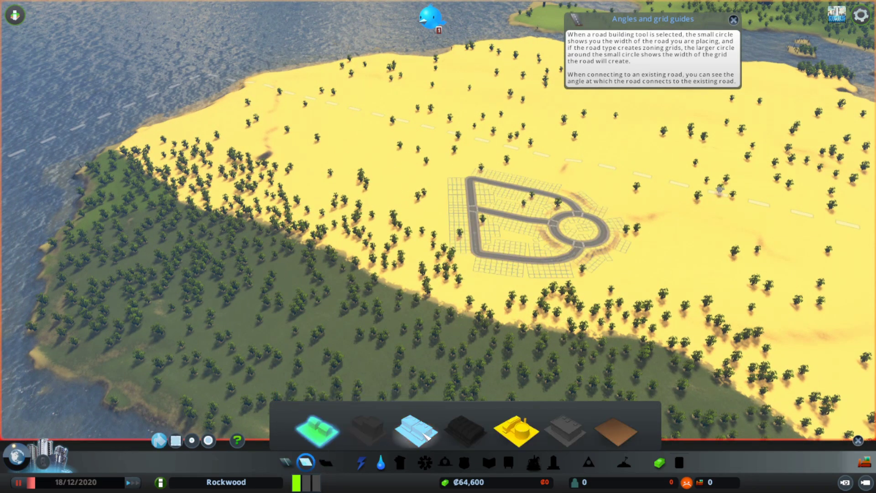
pyautogui.moveTo(457, 209)
pyautogui.mouseDown()
pyautogui.moveTo(498, 269)
pyautogui.moveTo(525, 211)
pyautogui.moveTo(506, 206)
pyautogui.moveTo(532, 187)
pyautogui.moveTo(545, 201)
pyautogui.mouseUp()
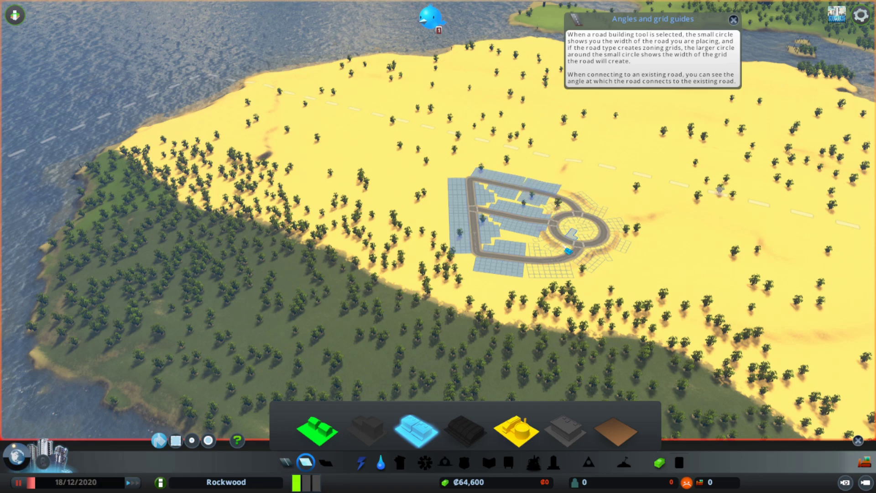
pyautogui.moveTo(549, 258); pyautogui.dragTo(532, 293)
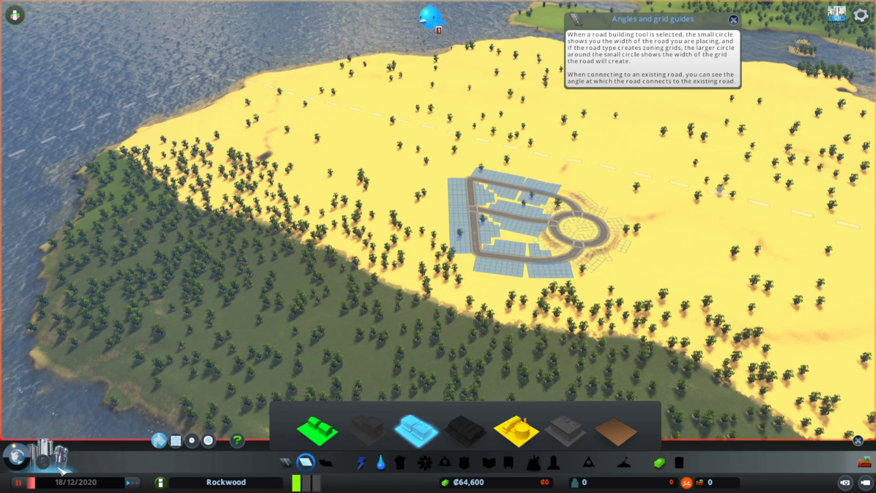
pyautogui.click(18, 484)
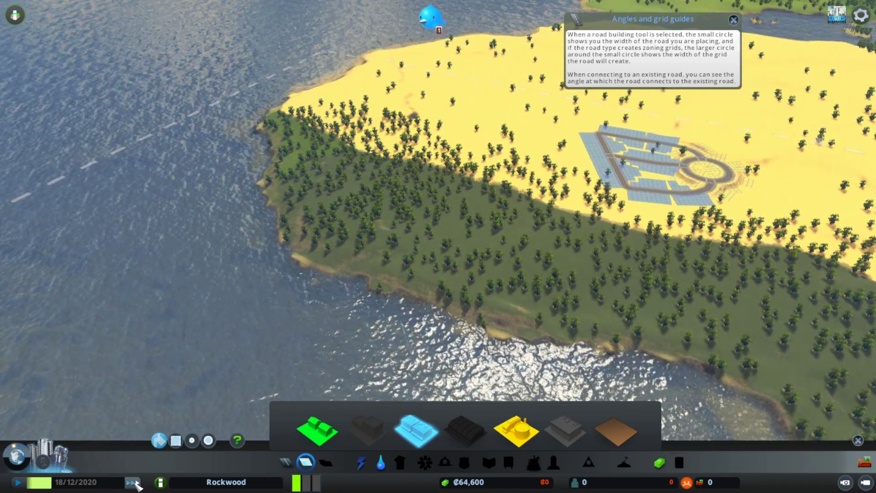
pyautogui.press('s')
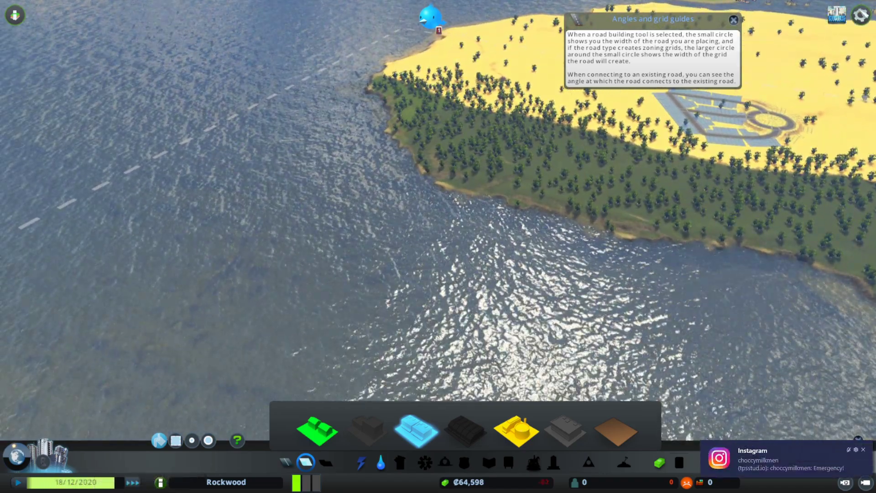
pyautogui.press('d')
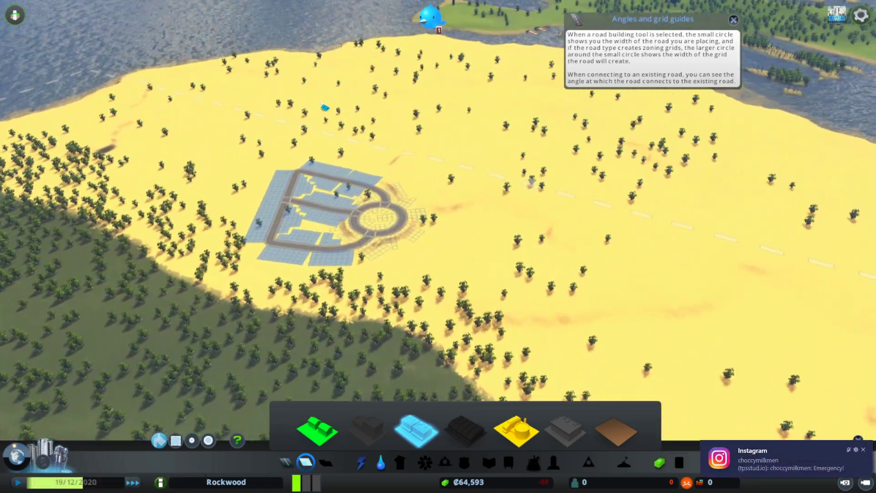
pyautogui.scroll(5, 279, 217)
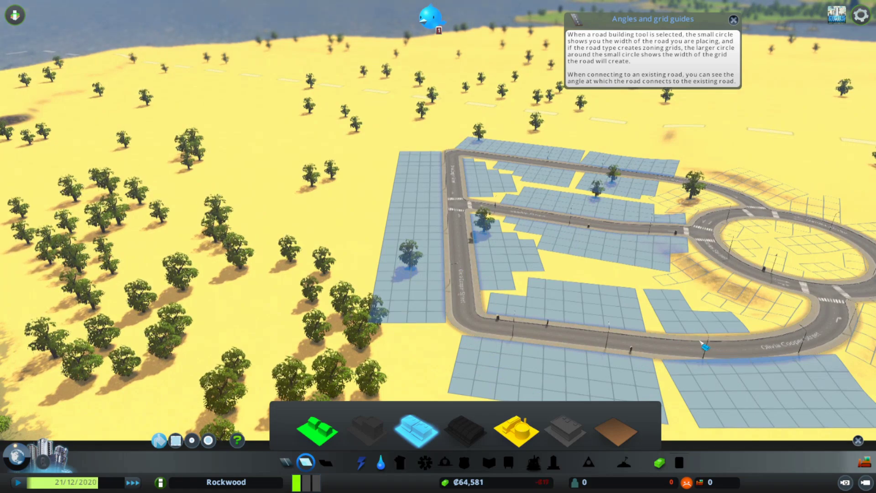
pyautogui.scroll(-3, 686, 331)
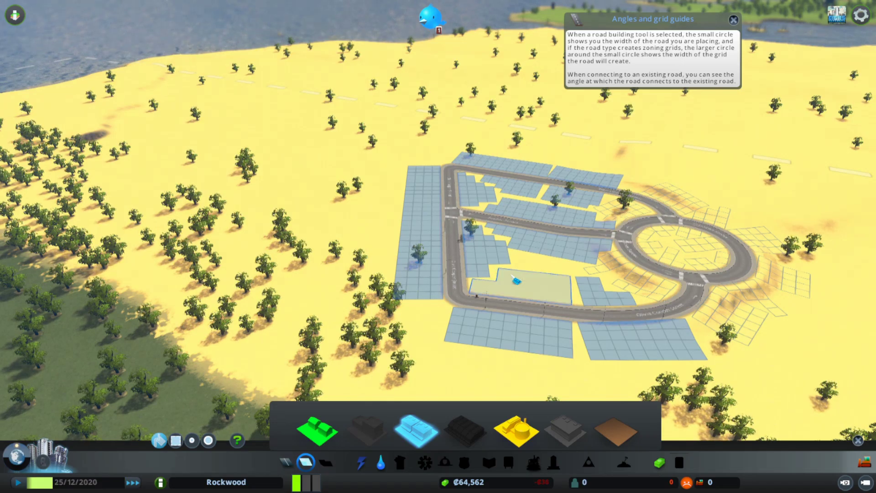
pyautogui.press('d')
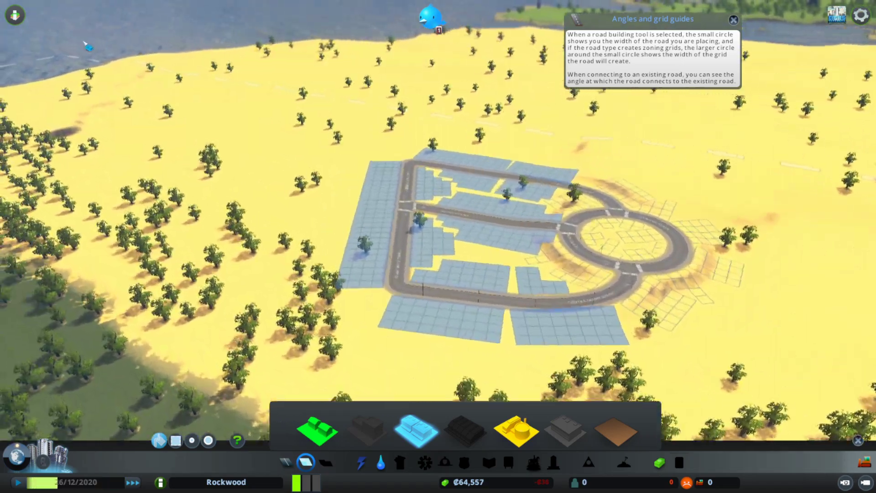
pyautogui.press('d')
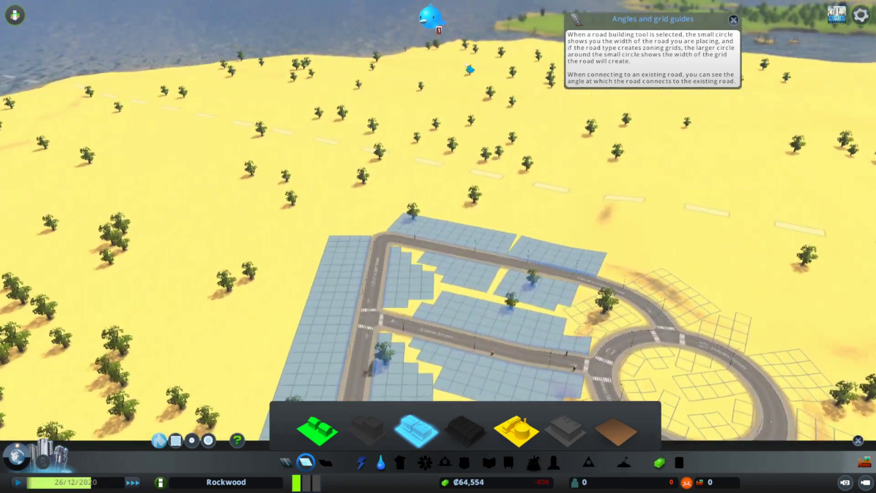
pyautogui.press('d')
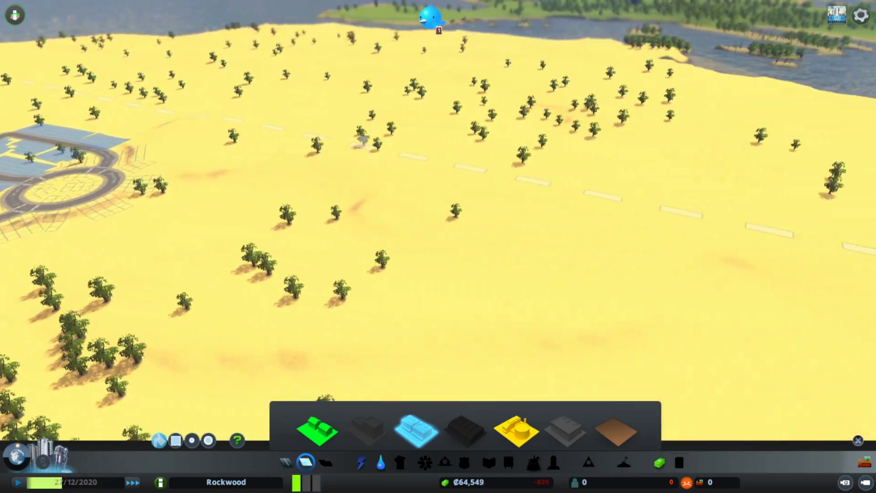